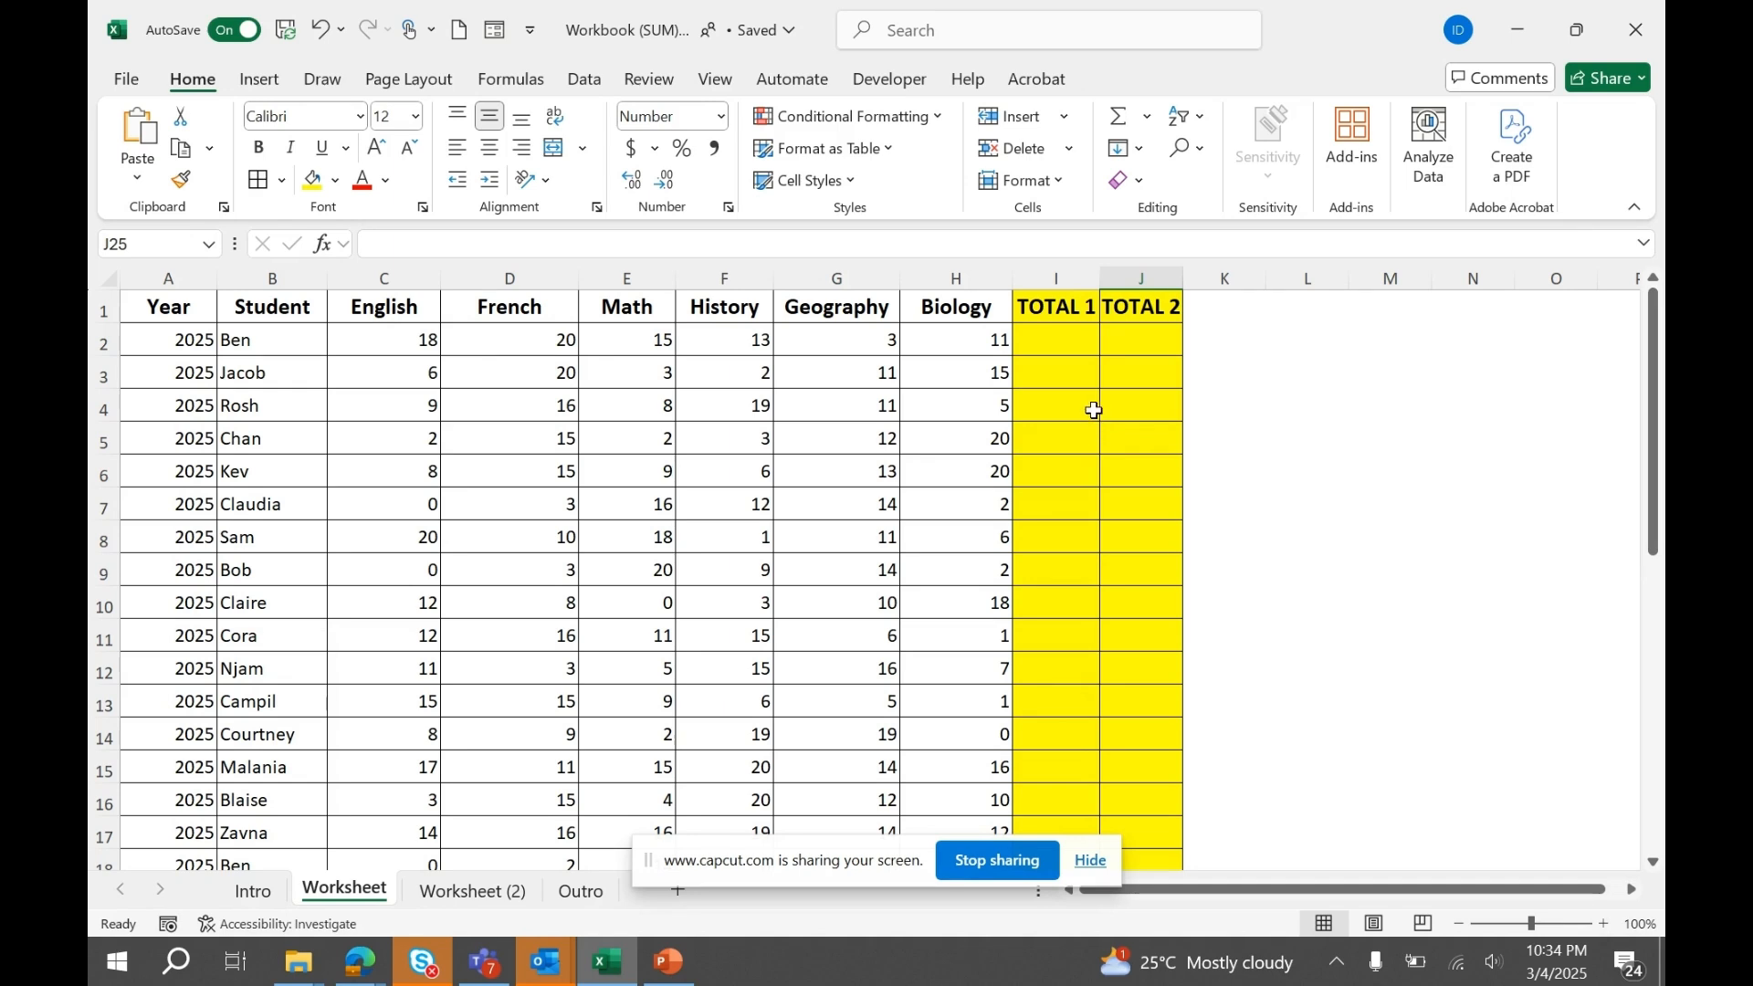
In I2 under TOTAL 1, enter =SUM(C2,D2,E2,F2,G2,H2) to add the first student's six subject scores individually
{"action": "left_click", "coordinate": [1059, 335]}
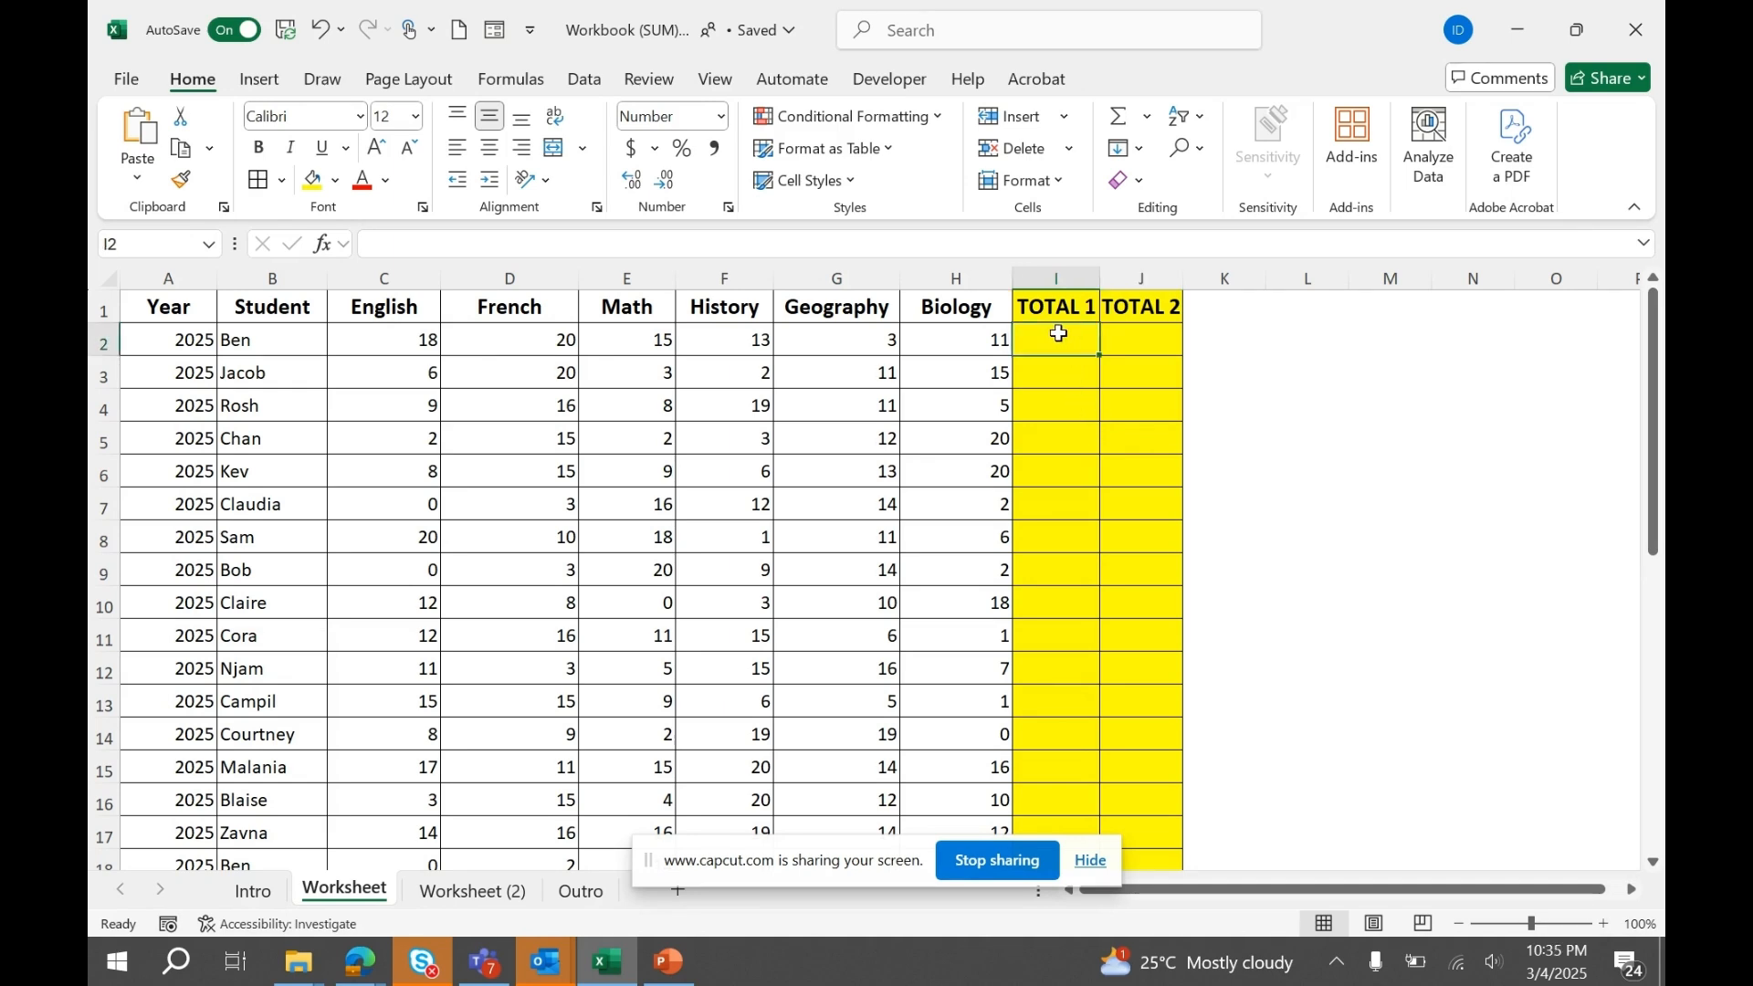
{"action": "type", "text": "="}
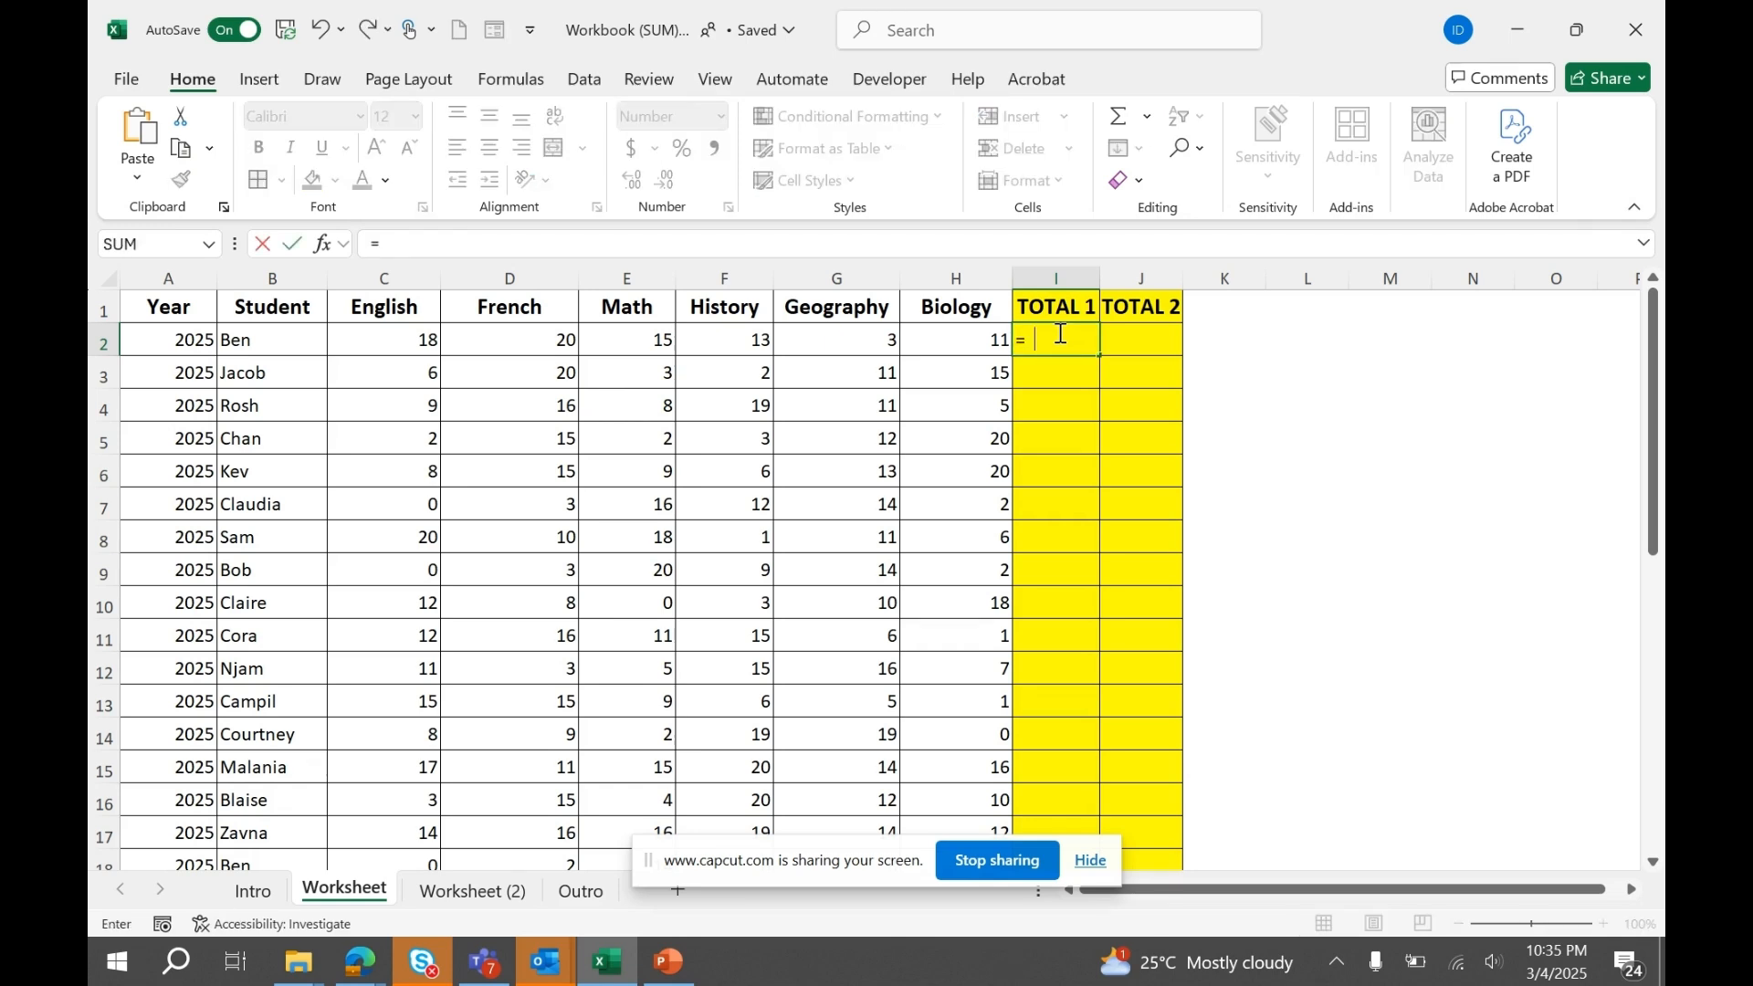
{"action": "type", "text": "SUM"}
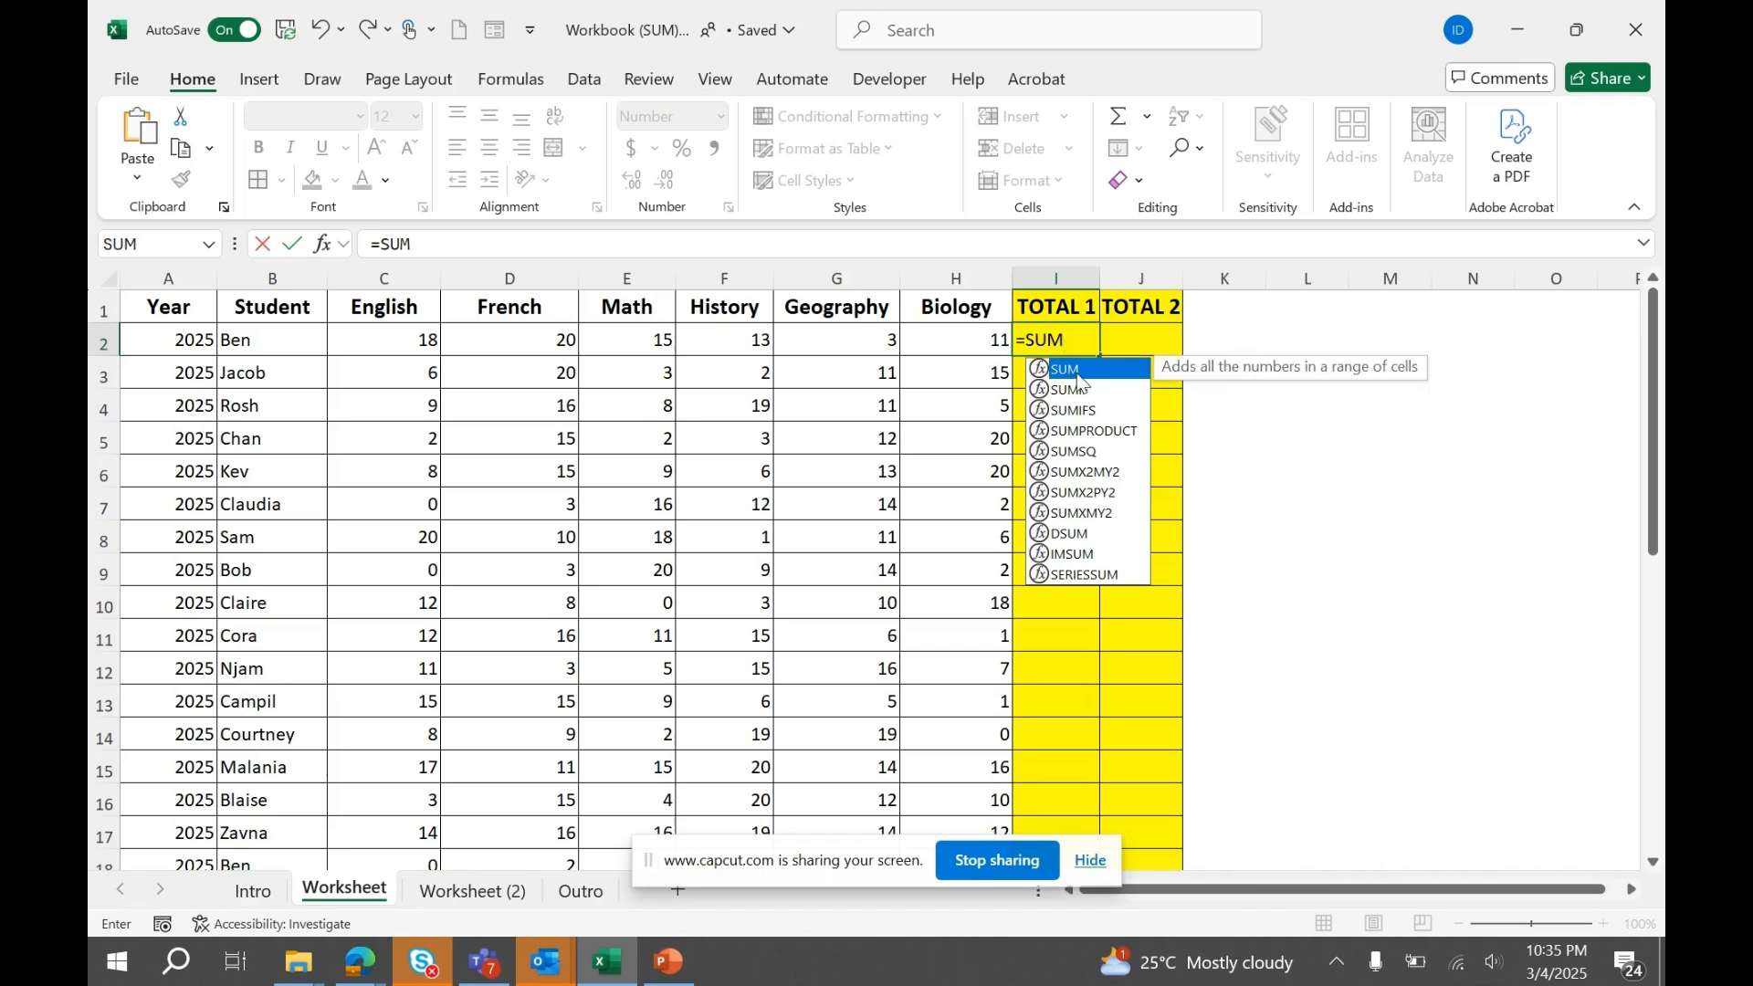
{"action": "double_click", "coordinate": [1078, 380]}
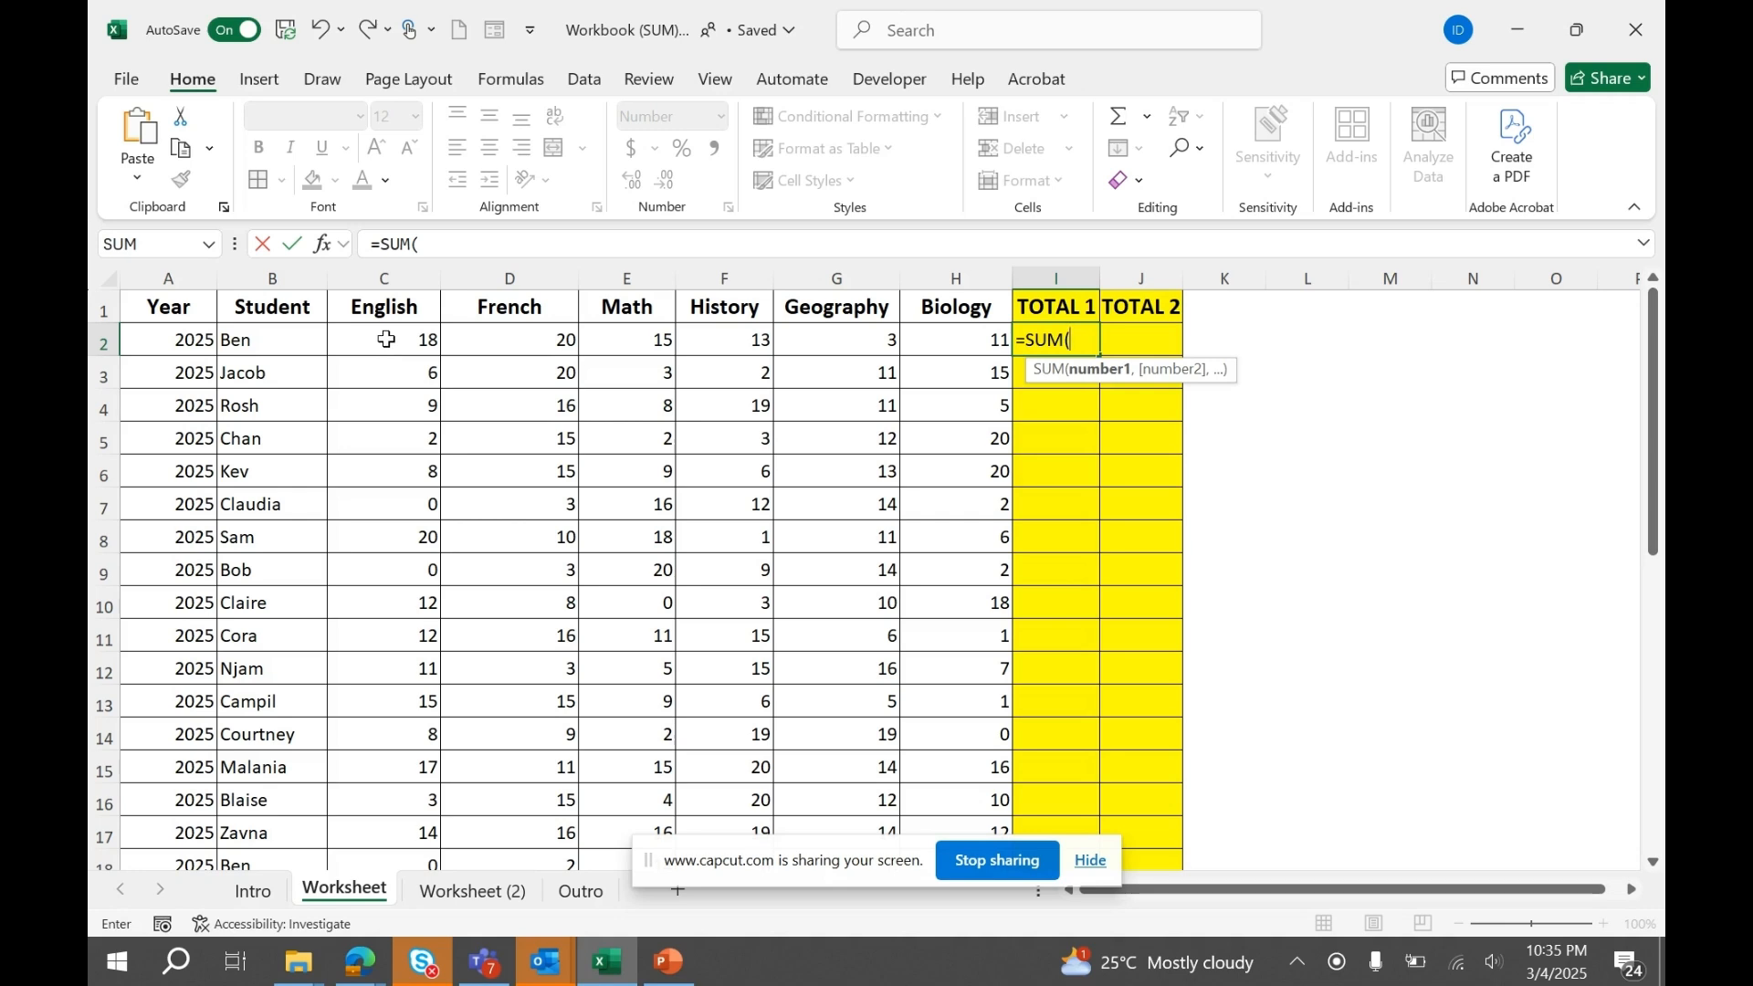
{"action": "left_click", "coordinate": [386, 339]}
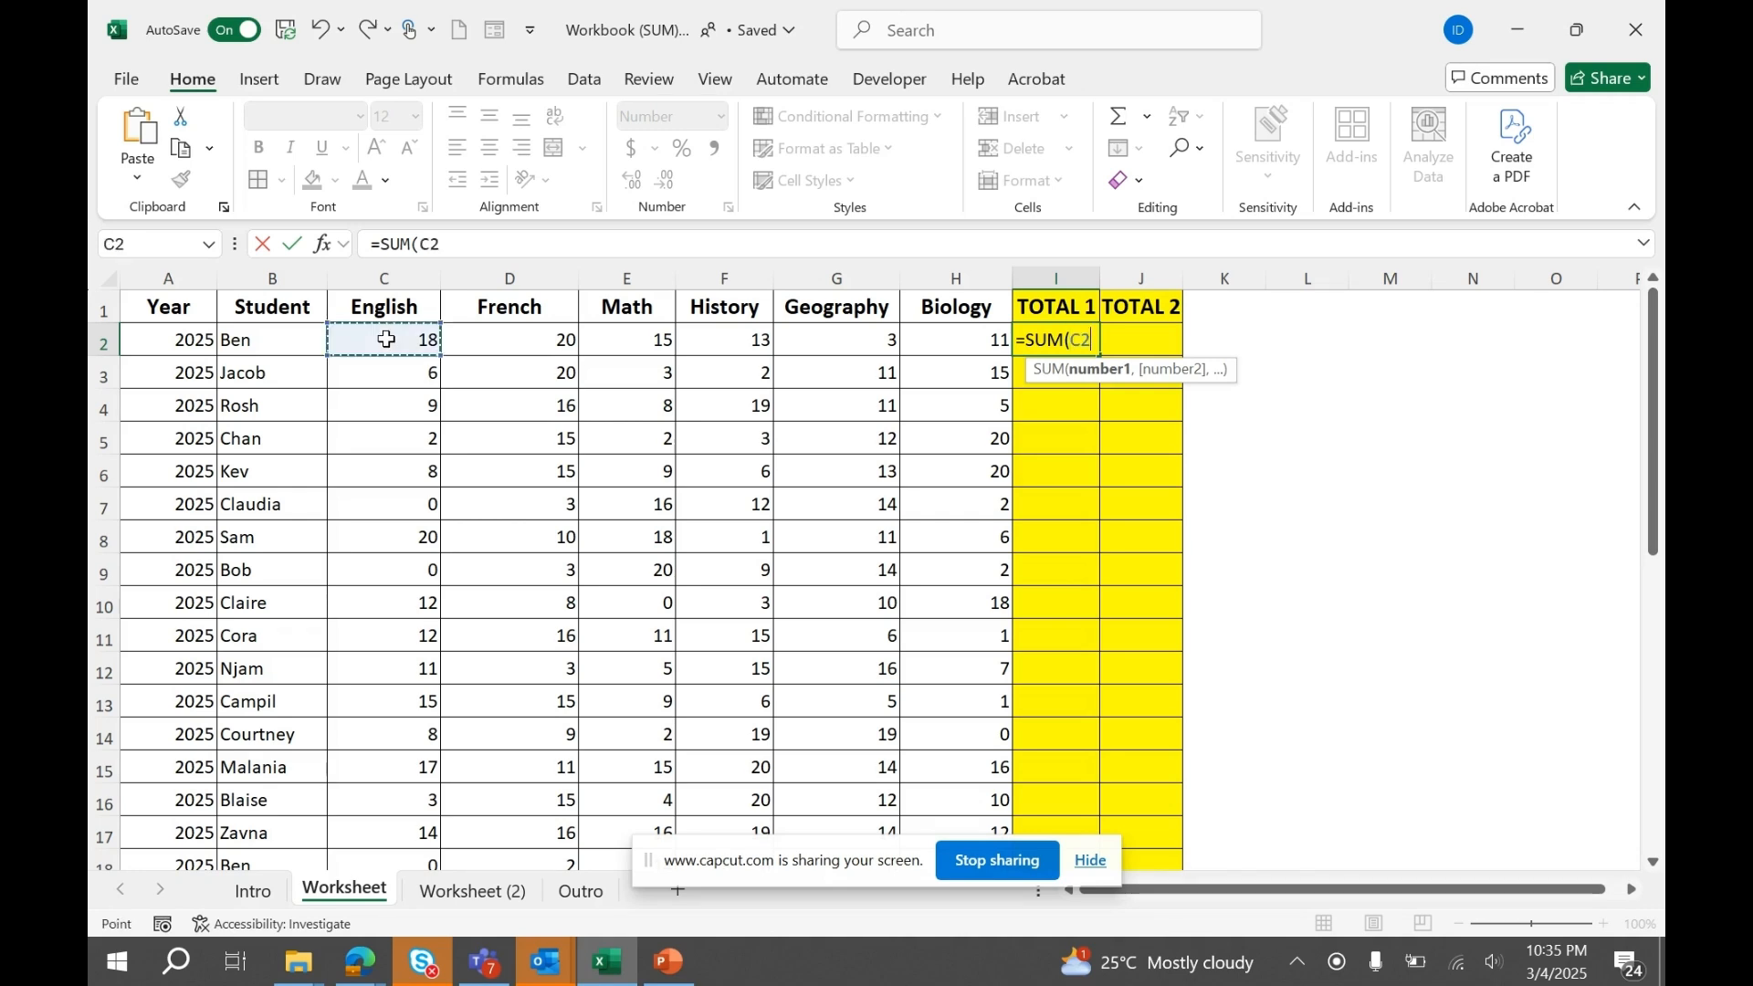
{"action": "type", "text": ",D2"}
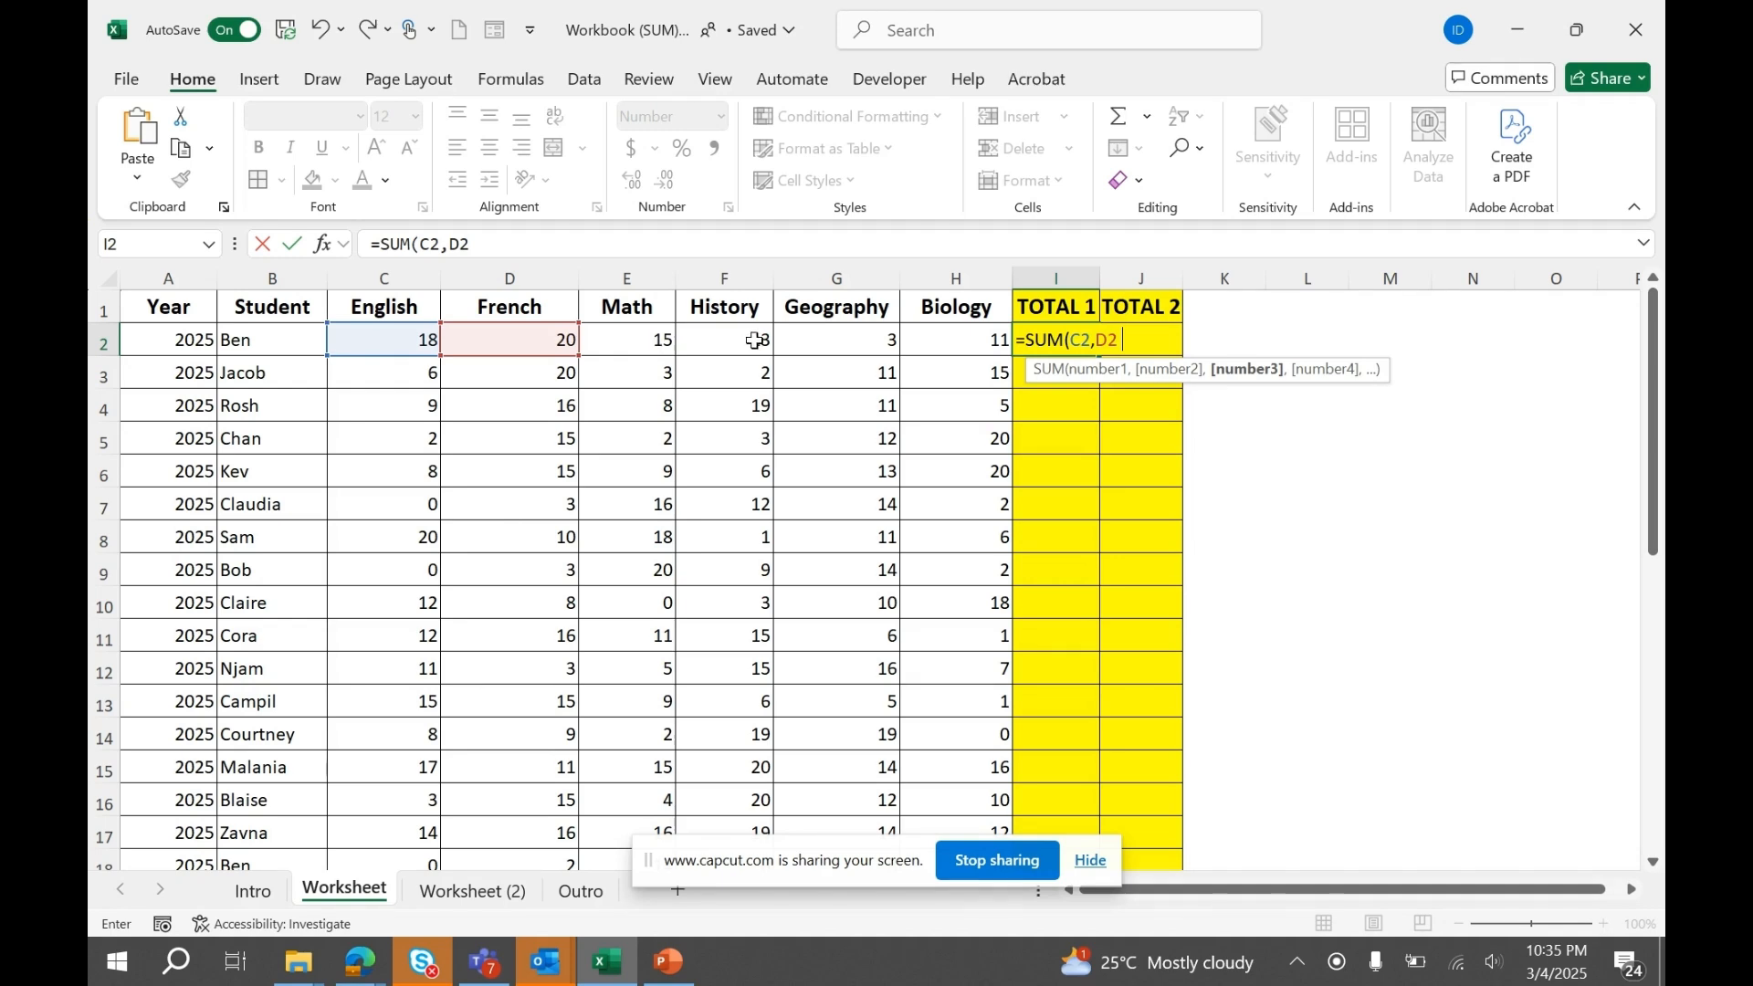
{"action": "type", "text": ",E2,"}
{"action": "key", "text": "Left"}
{"action": "key", "text": "Left"}
{"action": "key", "text": "Left"}
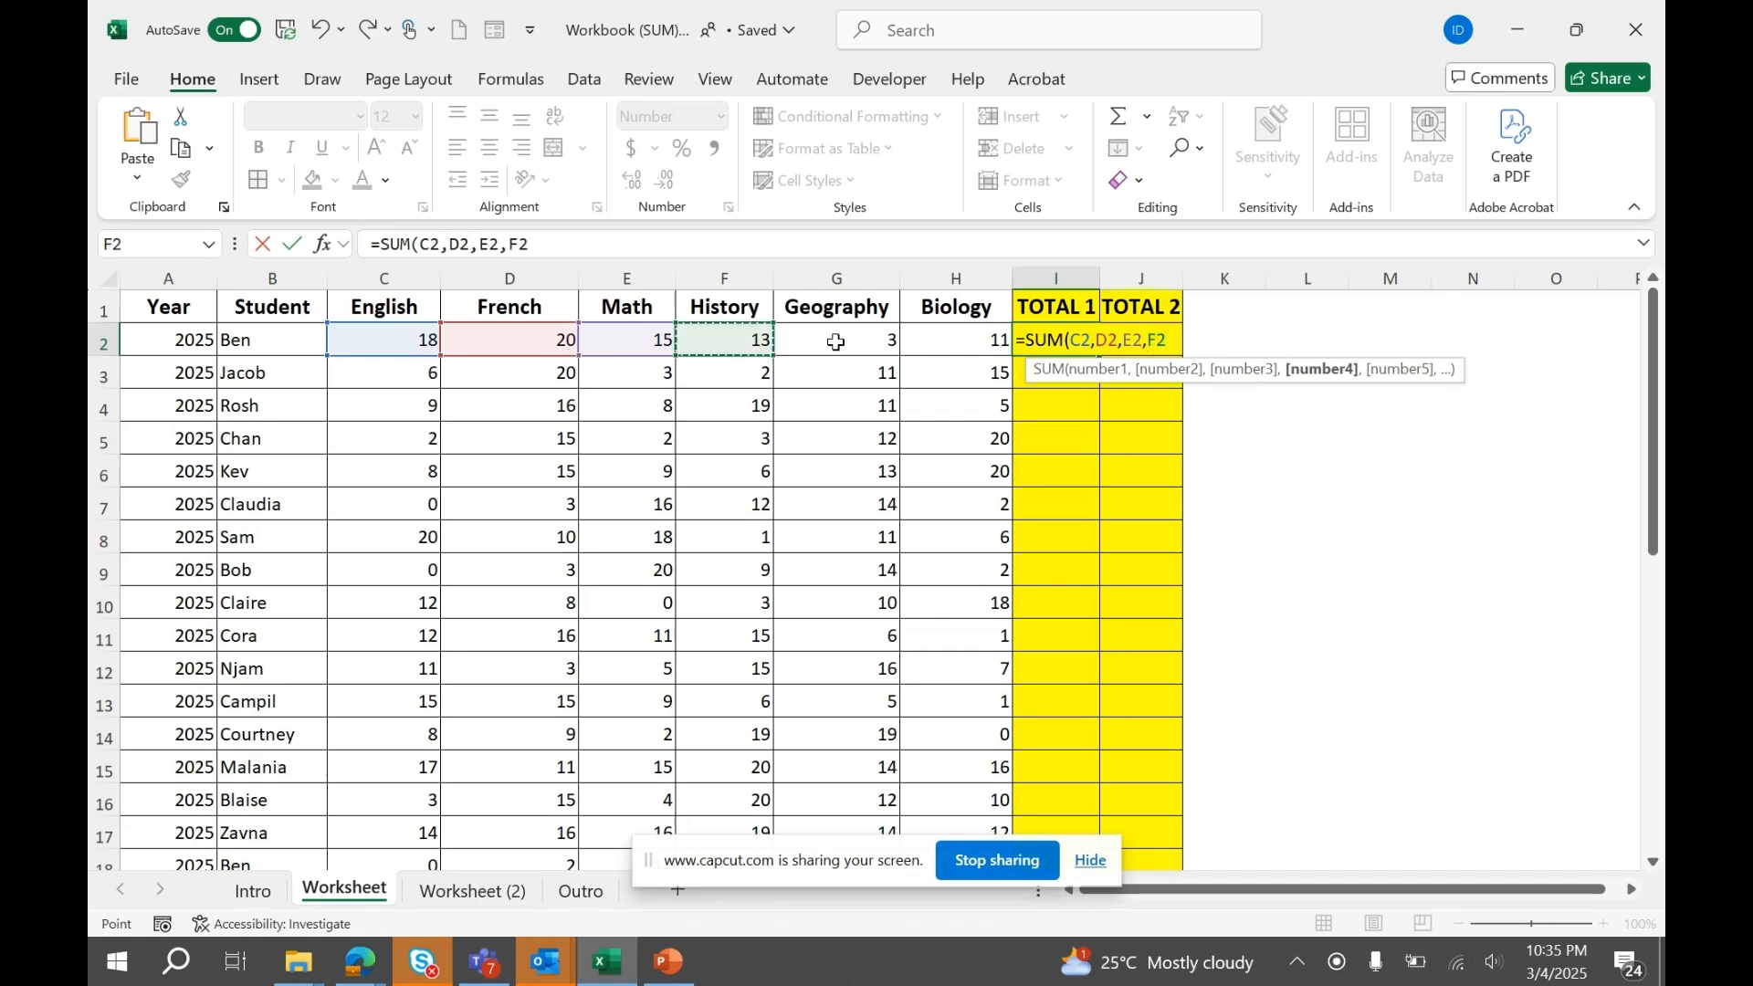
{"action": "type", "text": ","}
{"action": "left_click", "coordinate": [836, 343]}
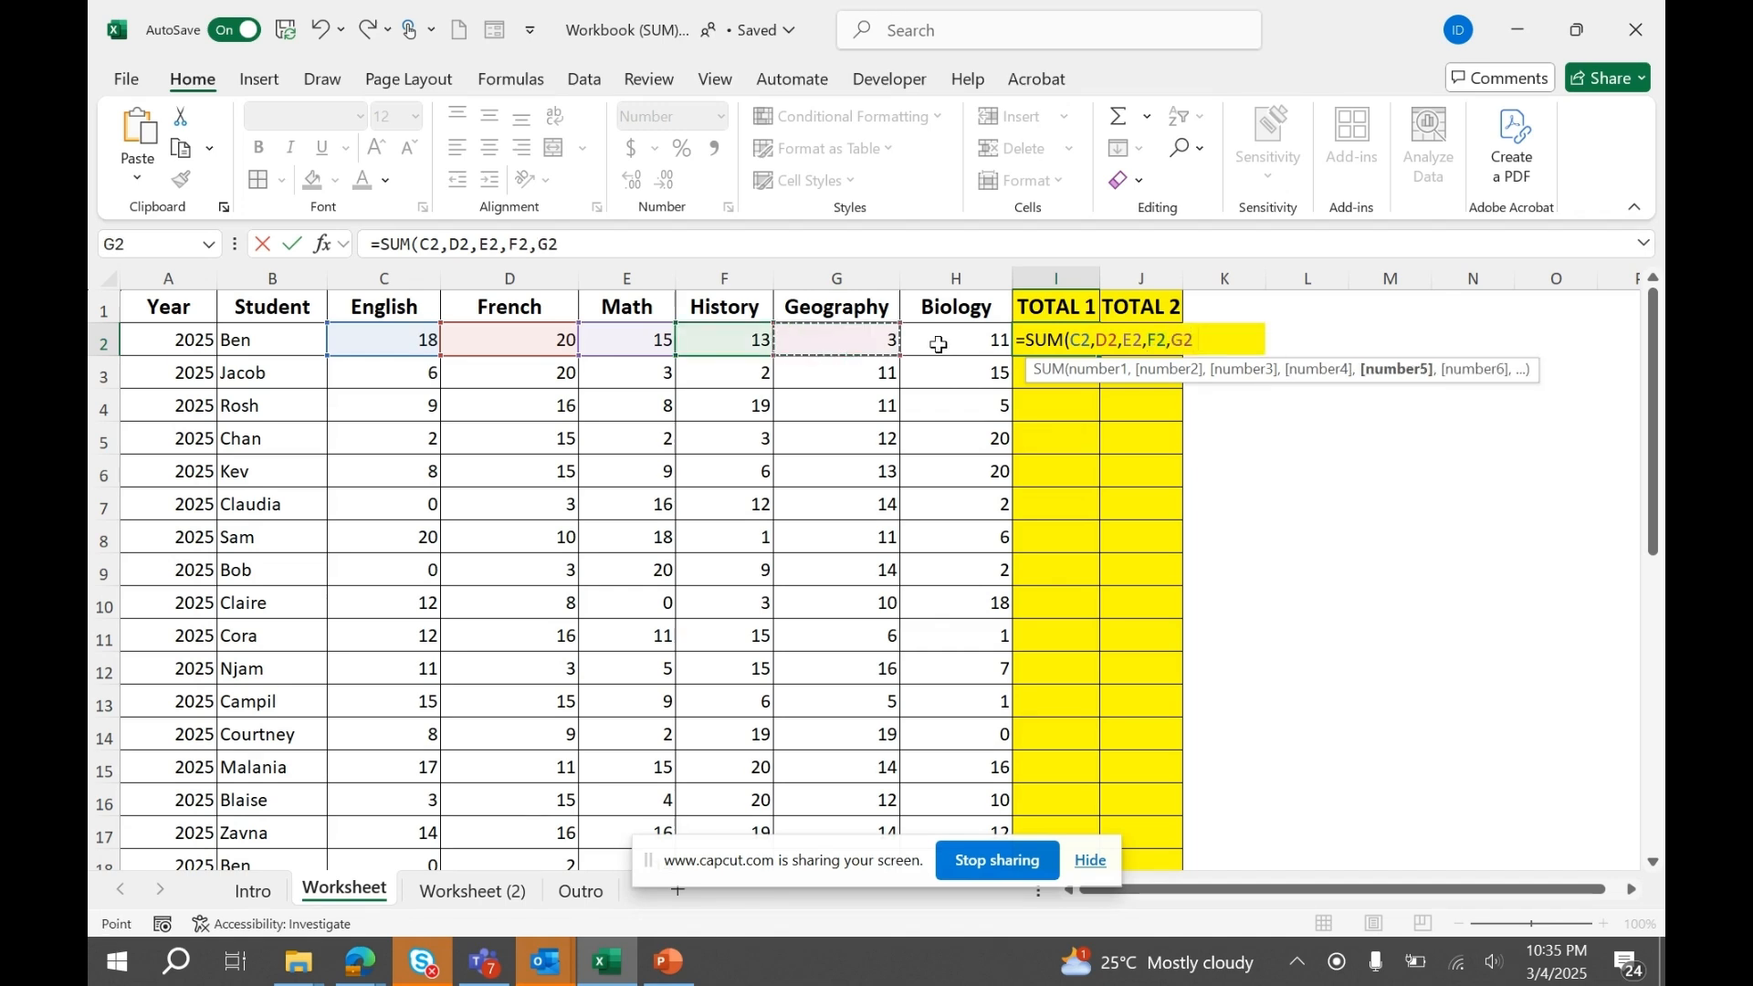
{"action": "type", "text": ","}
{"action": "left_click", "coordinate": [939, 340]}
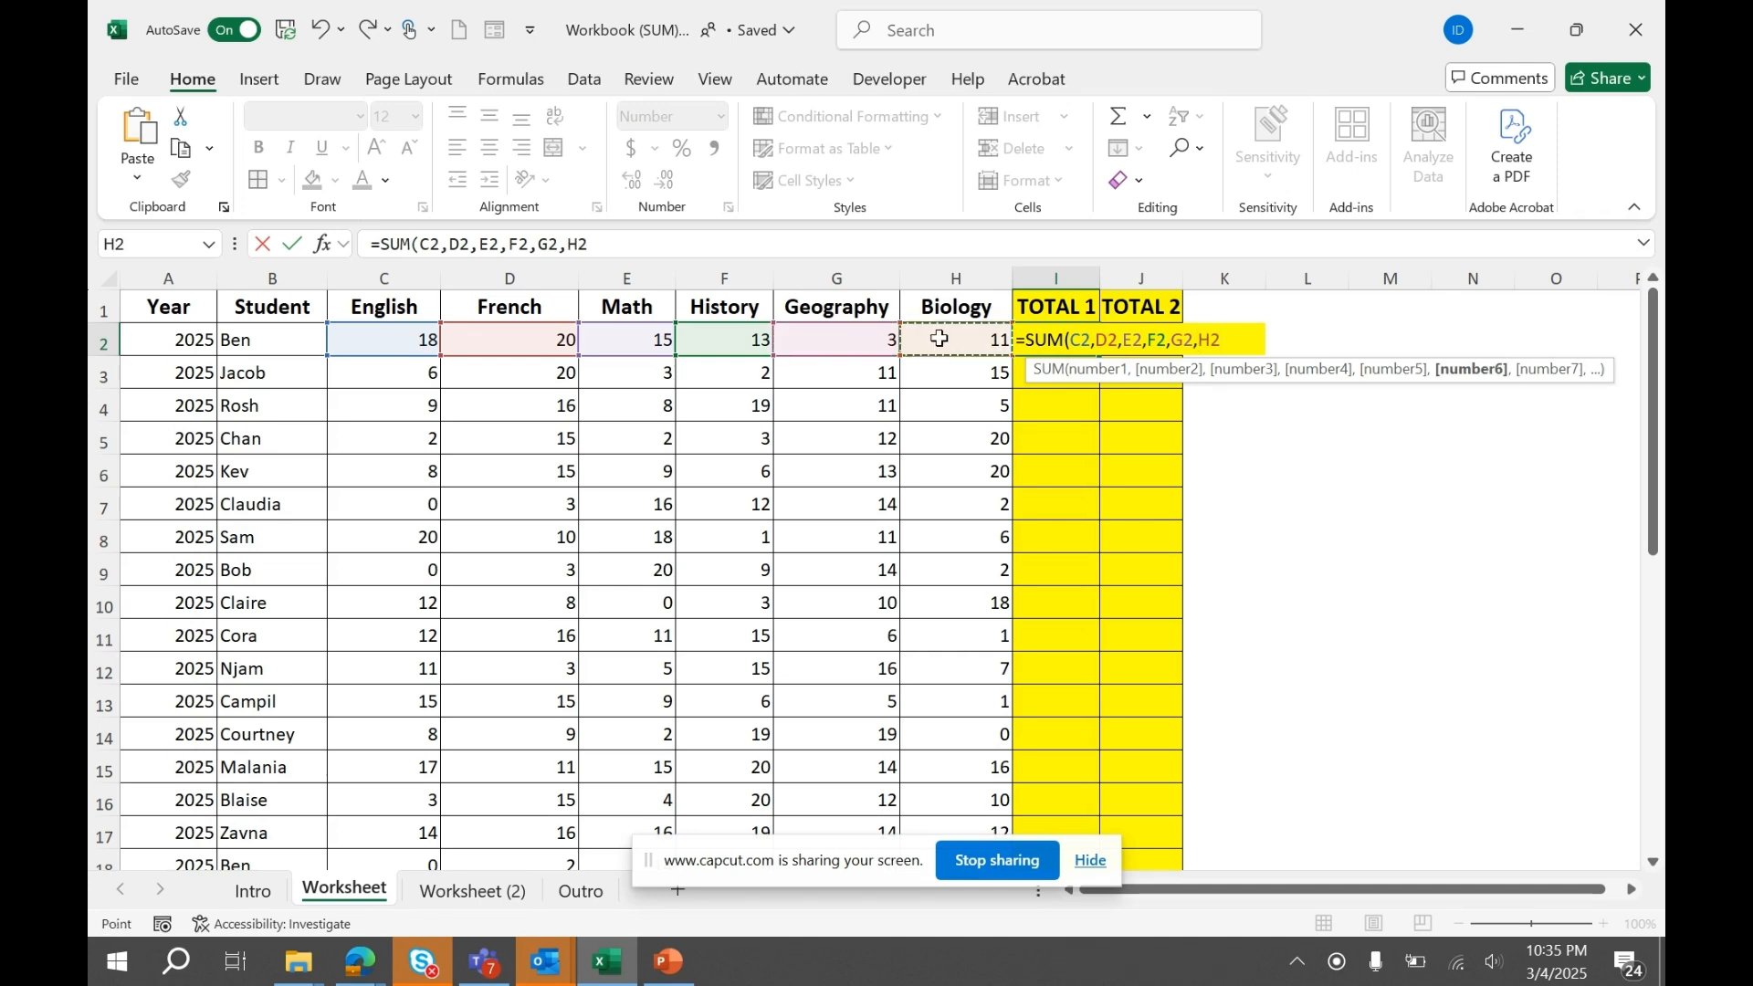
{"action": "type", "text": ")"}
{"action": "key", "text": "Return"}
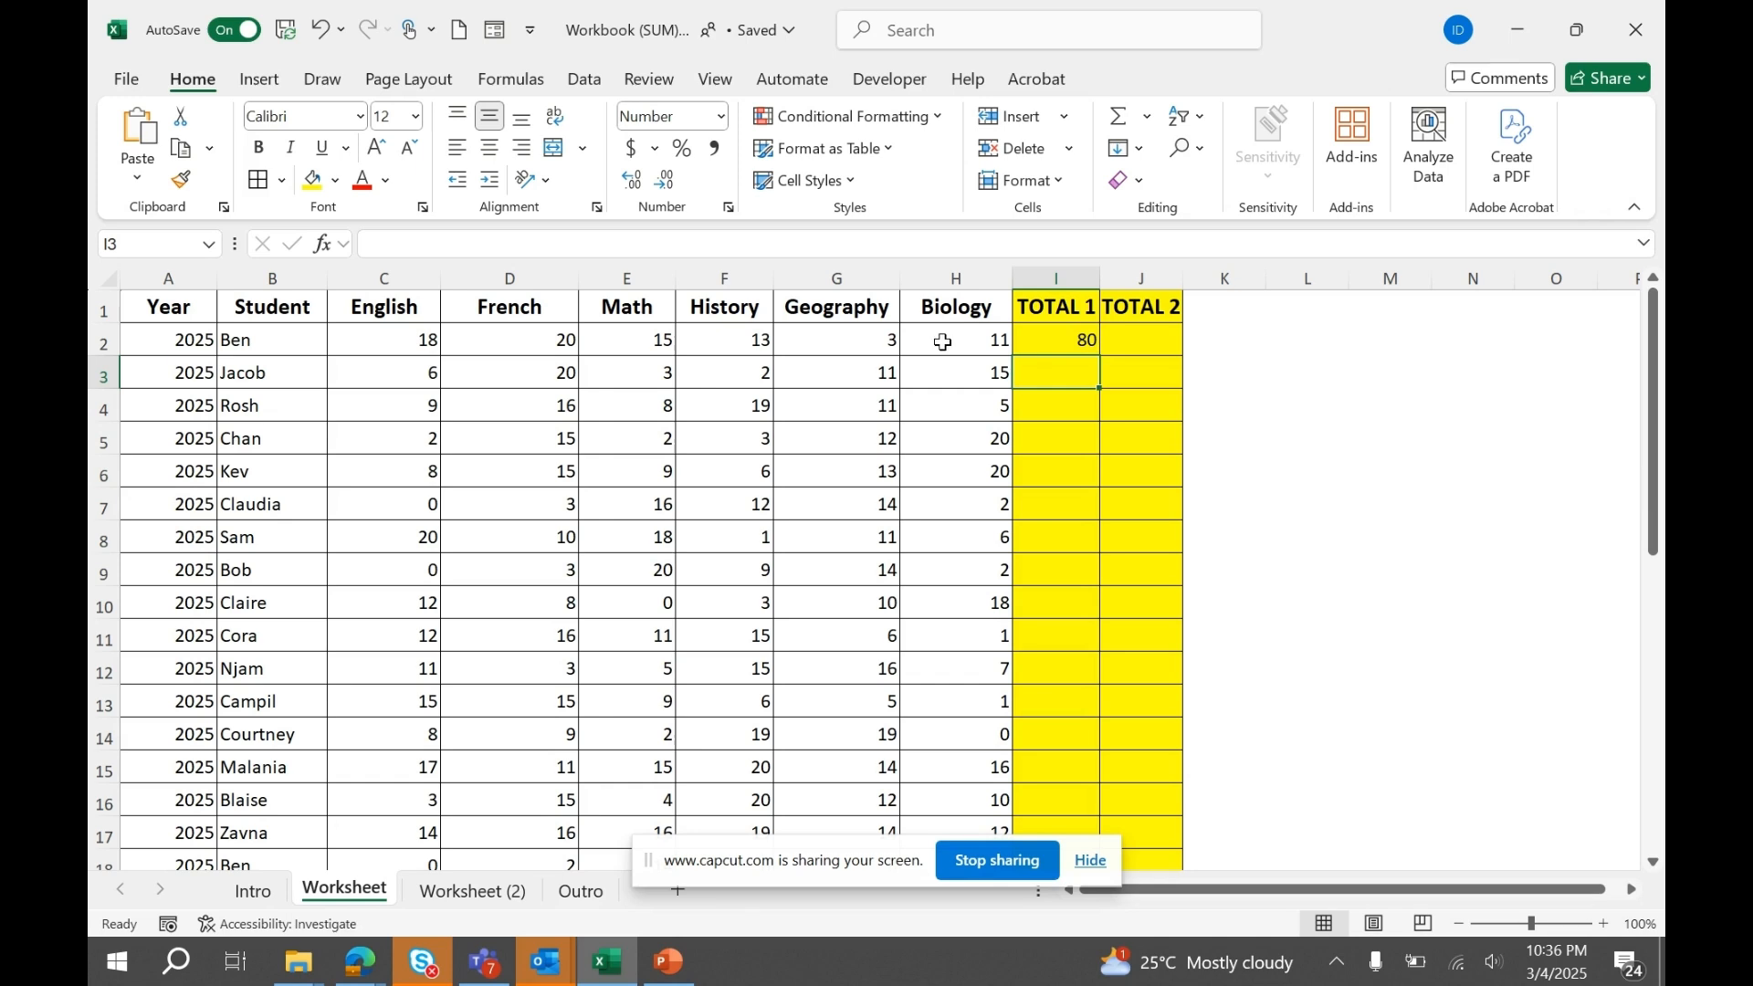
In J2 under TOTAL 2, enter =SUM(C2:H2) to add the first student's scores as a range
{"action": "left_click", "coordinate": [1166, 343]}
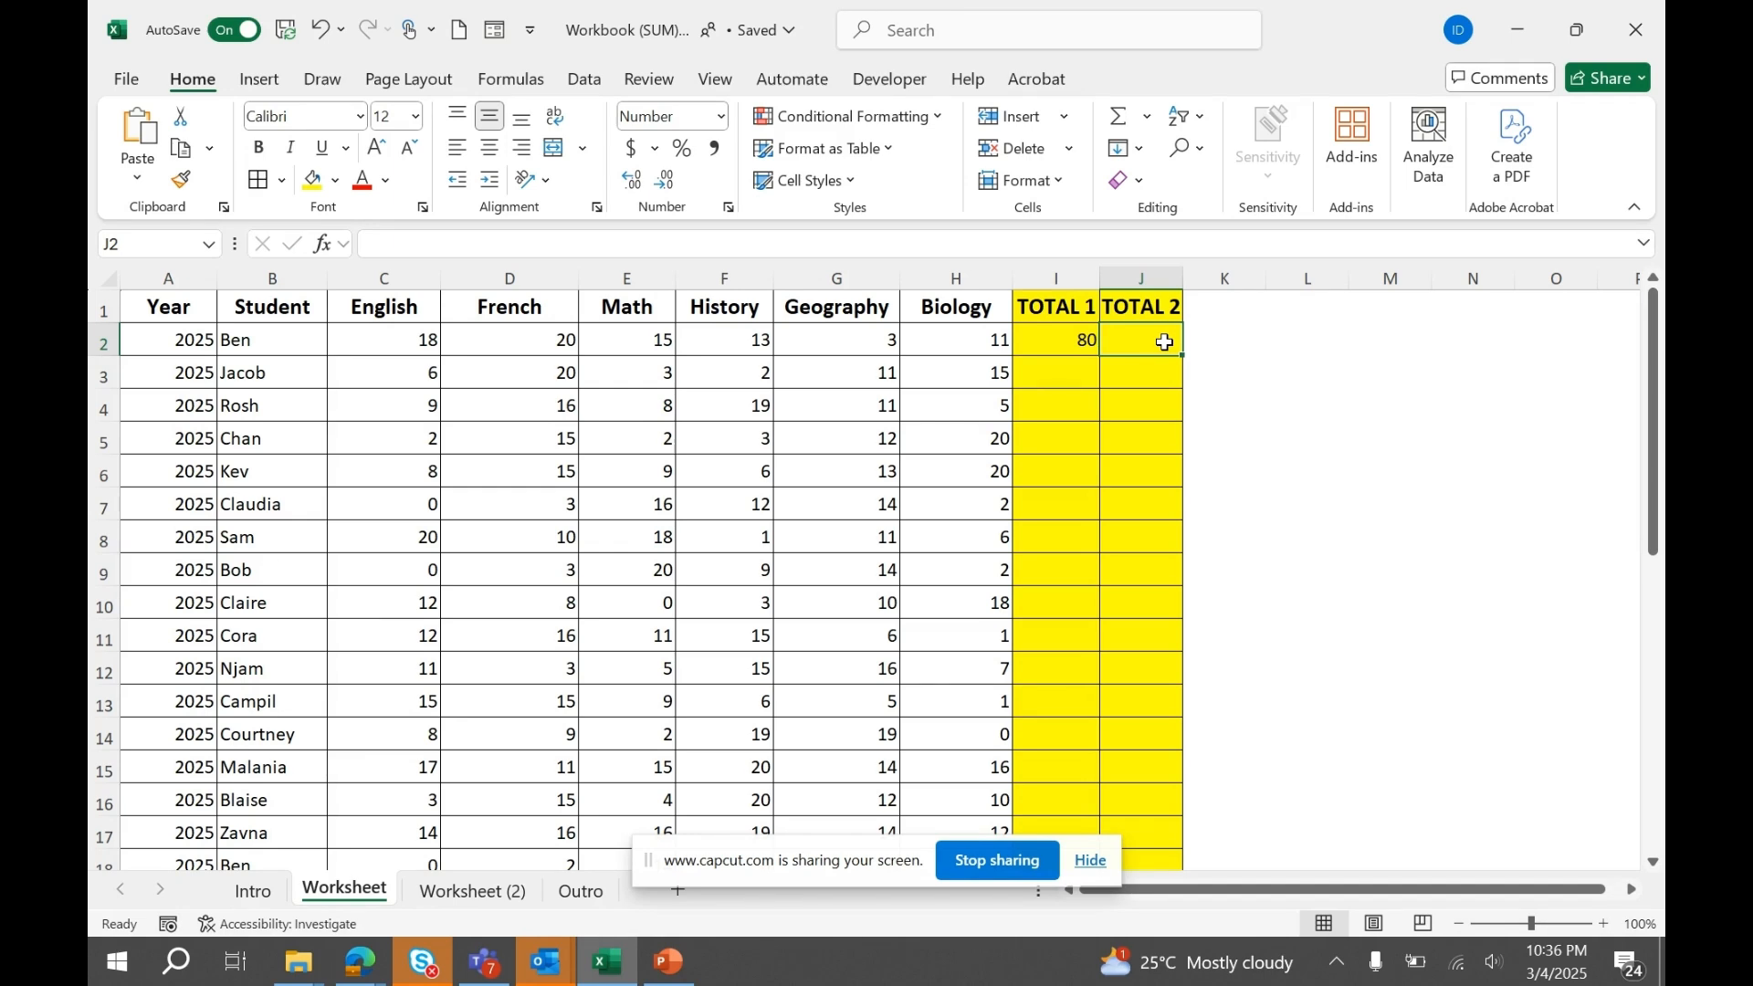
{"action": "type", "text": "=SUM"}
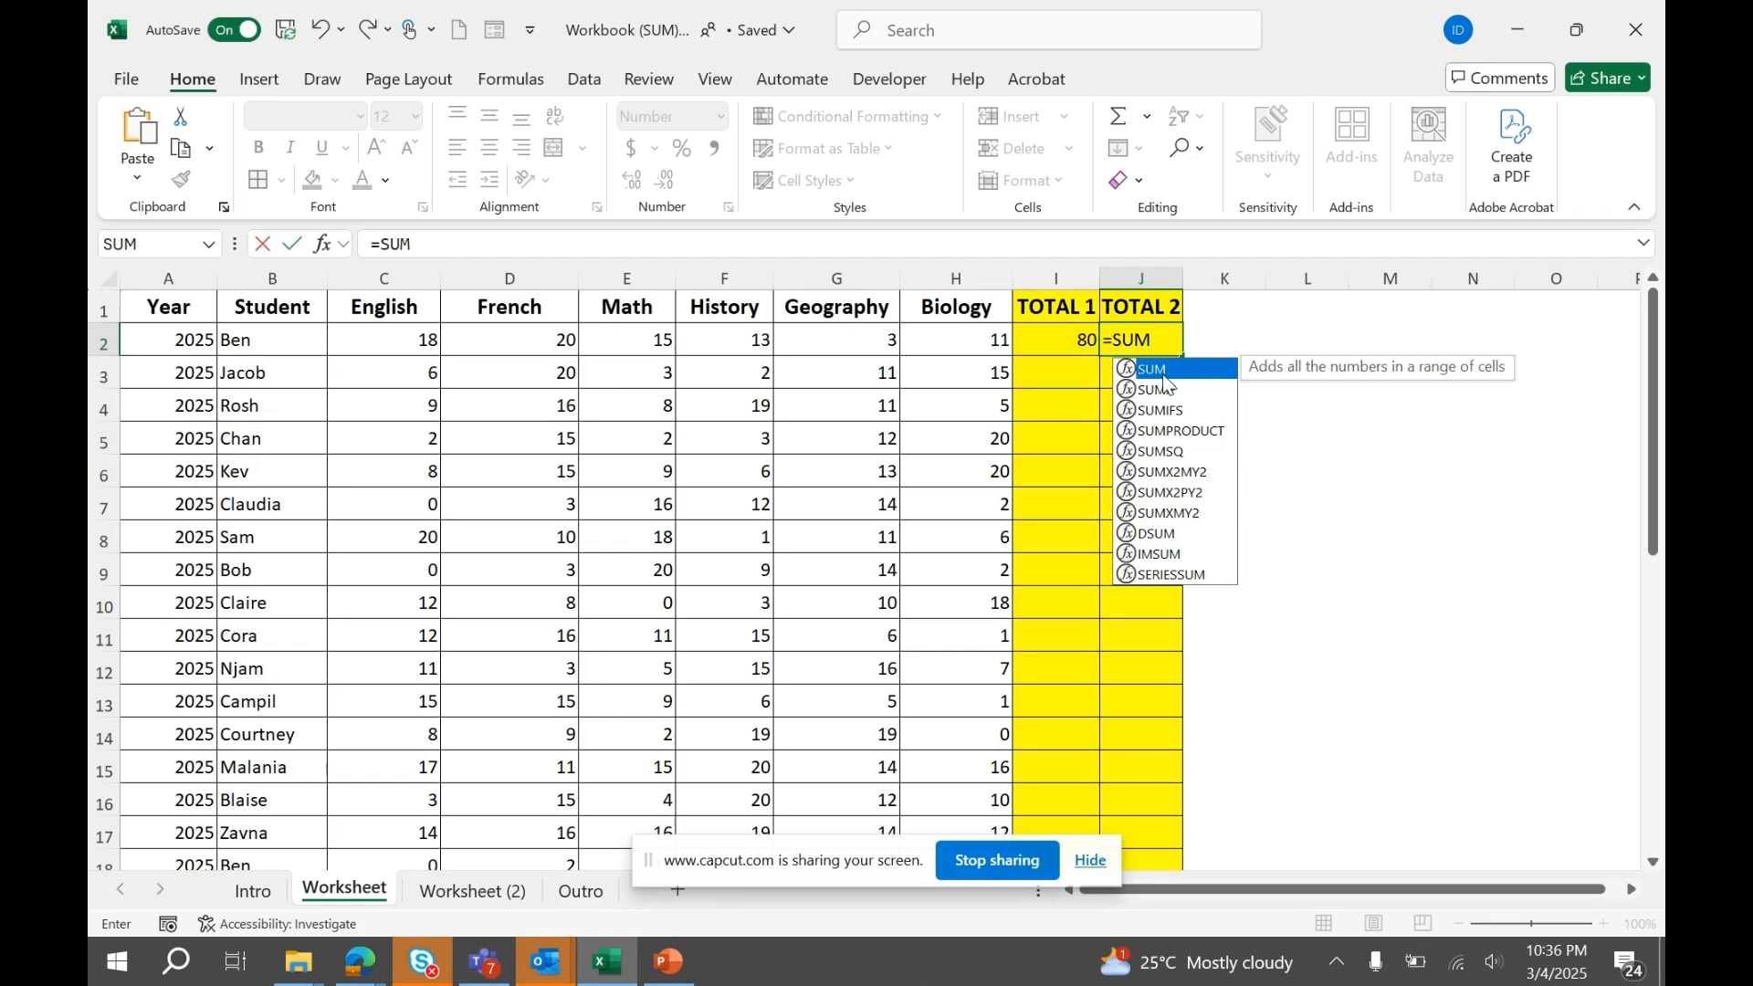
{"action": "double_click", "coordinate": [1161, 372]}
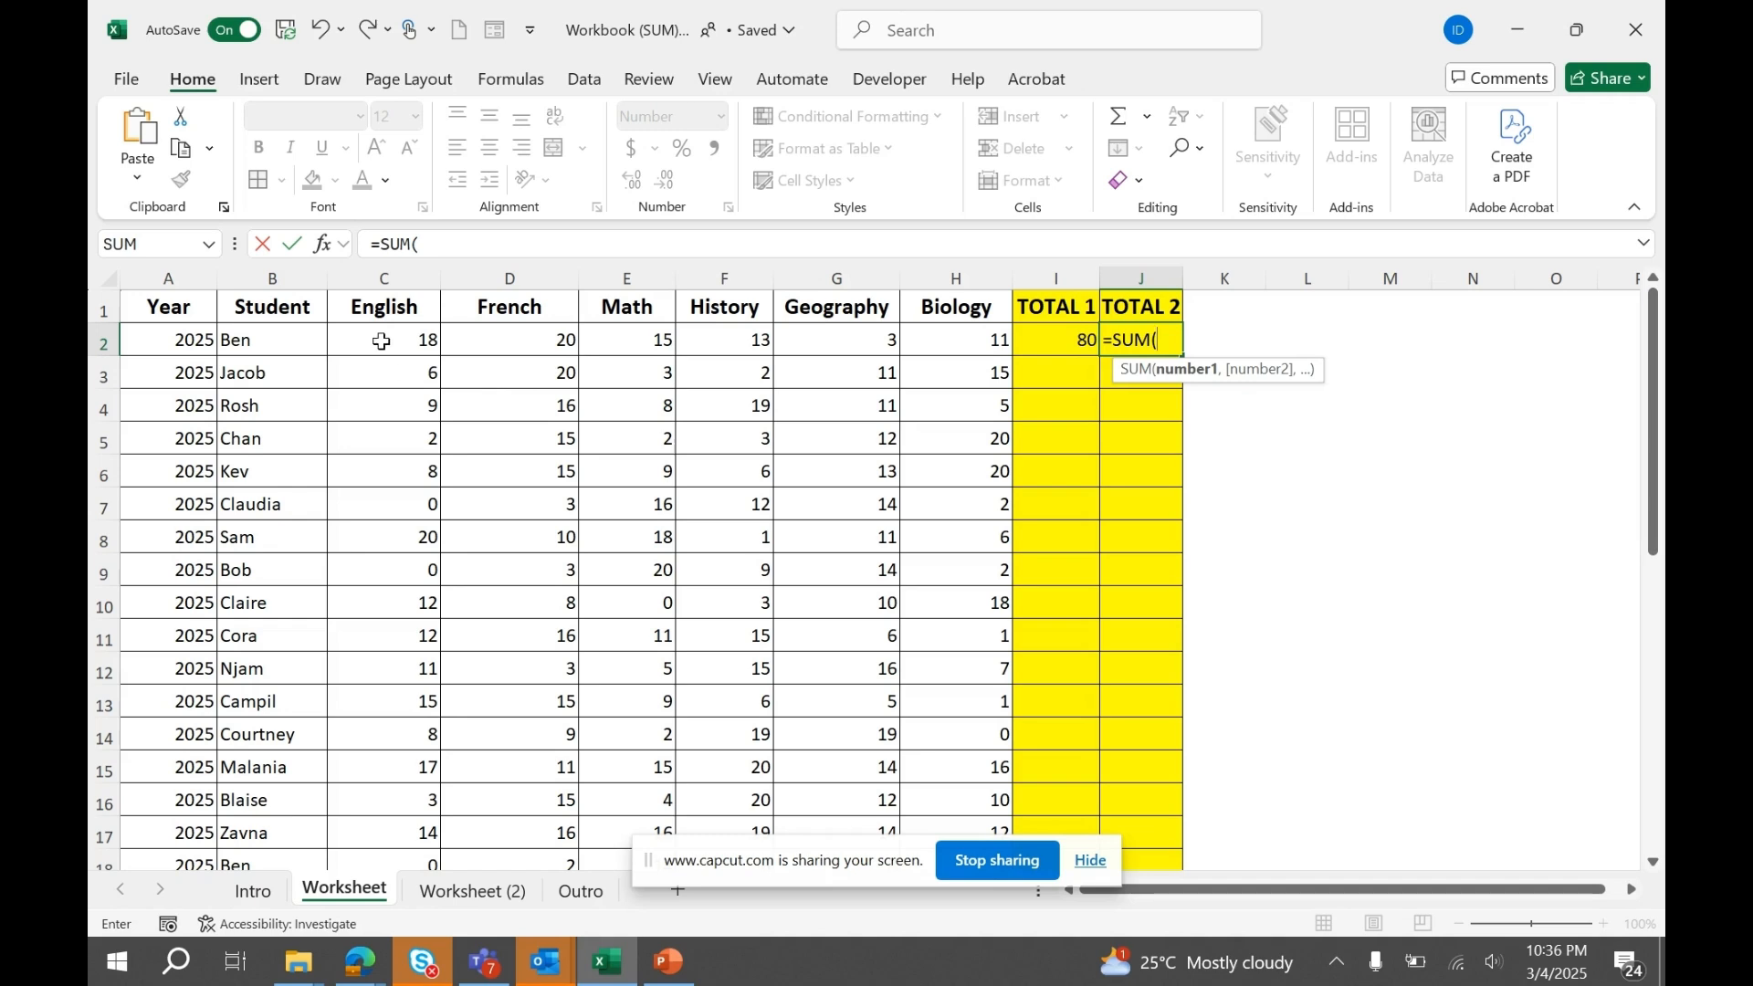
{"action": "left_click_drag", "start_coordinate": [380, 341], "coordinate": [982, 340]}
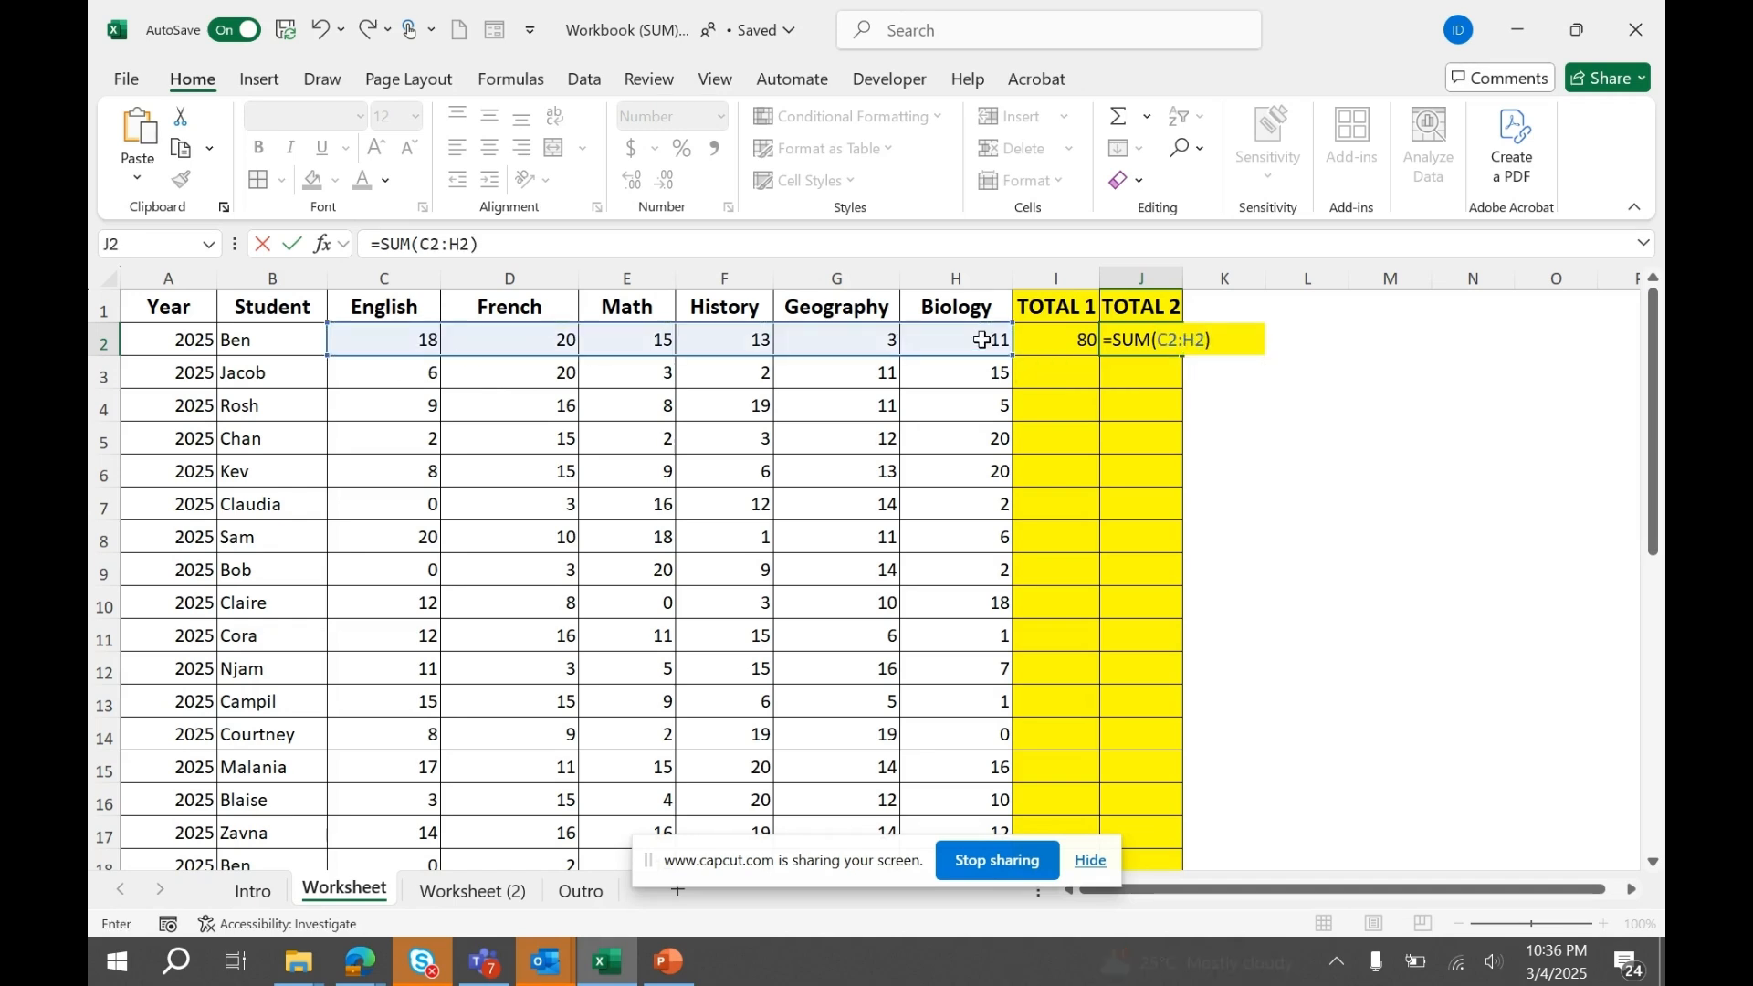
{"action": "key", "text": "Return"}
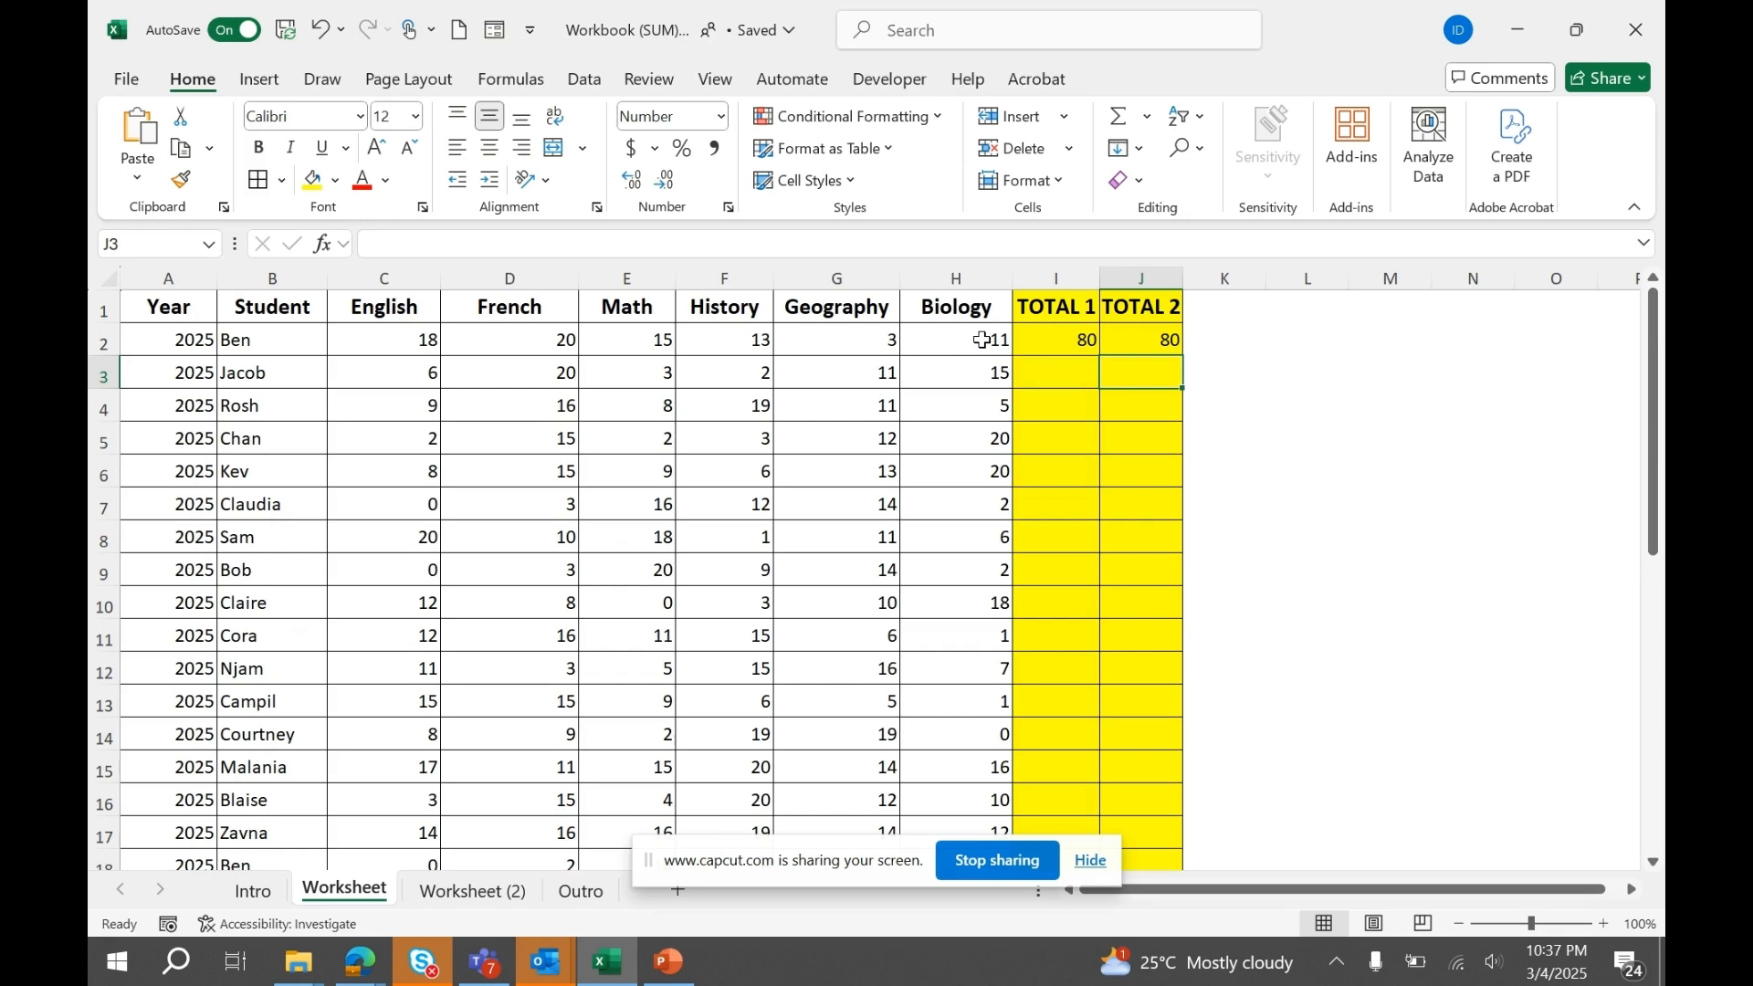
In C35 of the TOTAL 3 row, enter =SUM(C2:C34) to total the English column
{"action": "scroll", "coordinate": [983, 340], "scroll_direction": "down", "scroll_amount": 1}
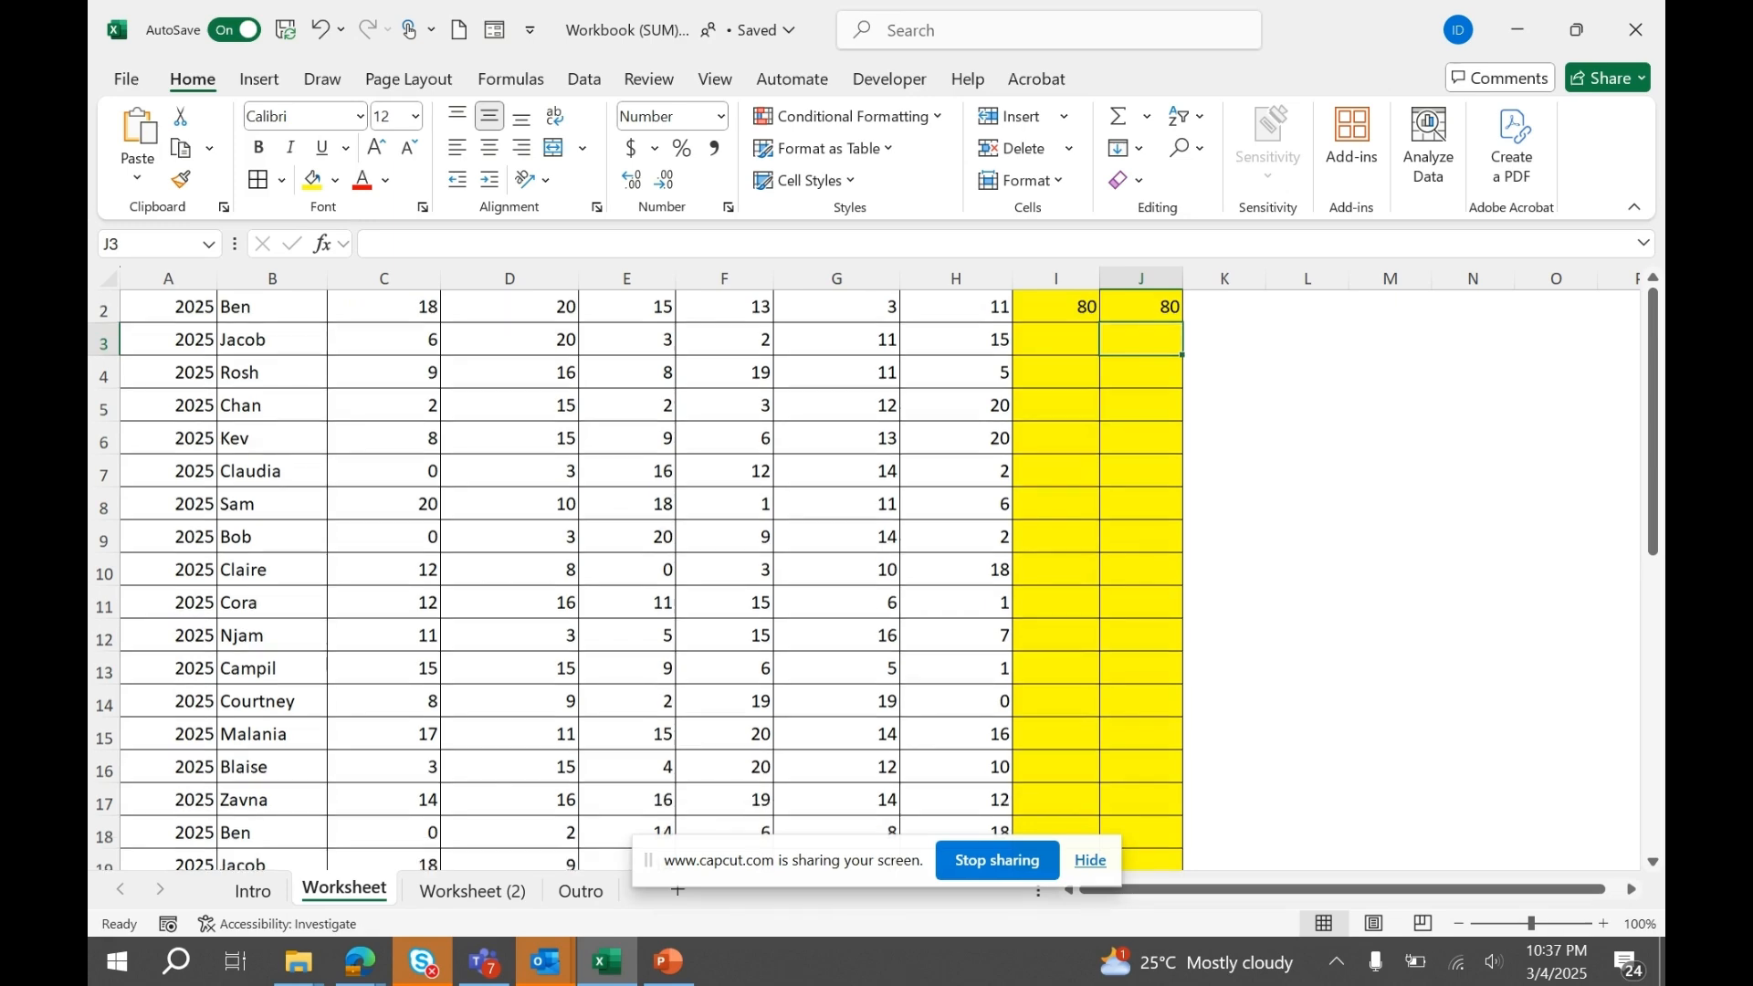
{"action": "scroll", "coordinate": [639, 575], "scroll_direction": "down", "scroll_amount": 7}
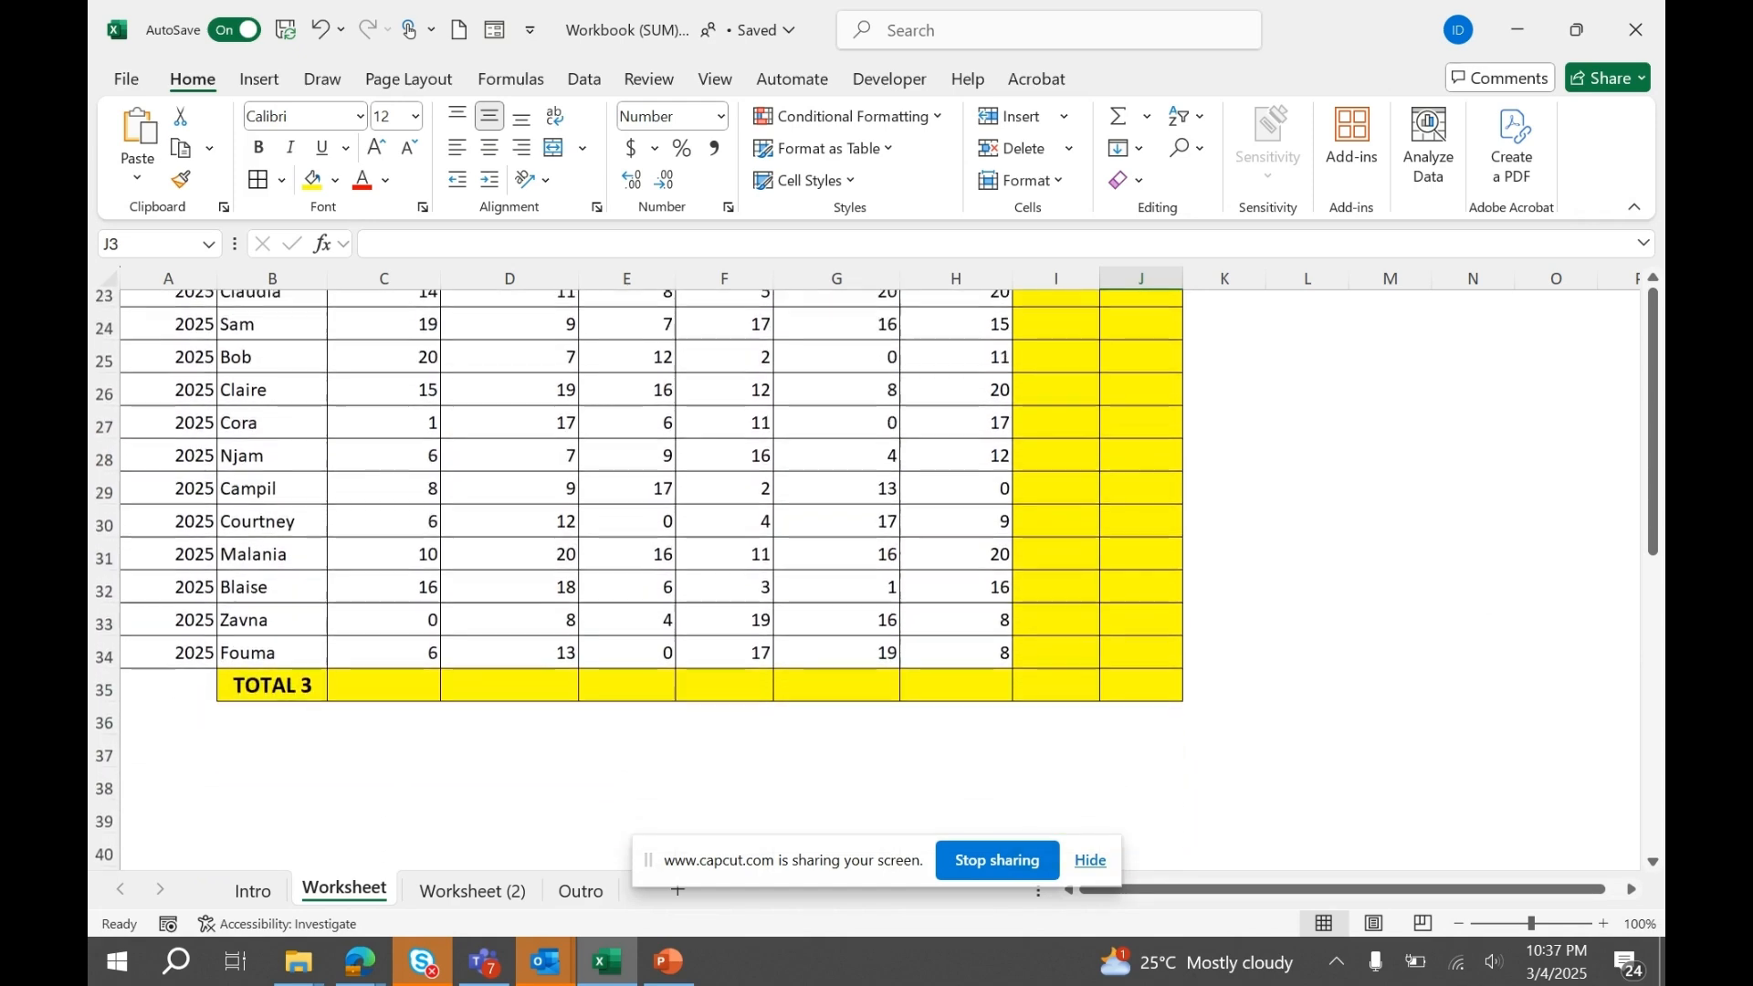
{"action": "left_click", "coordinate": [368, 693]}
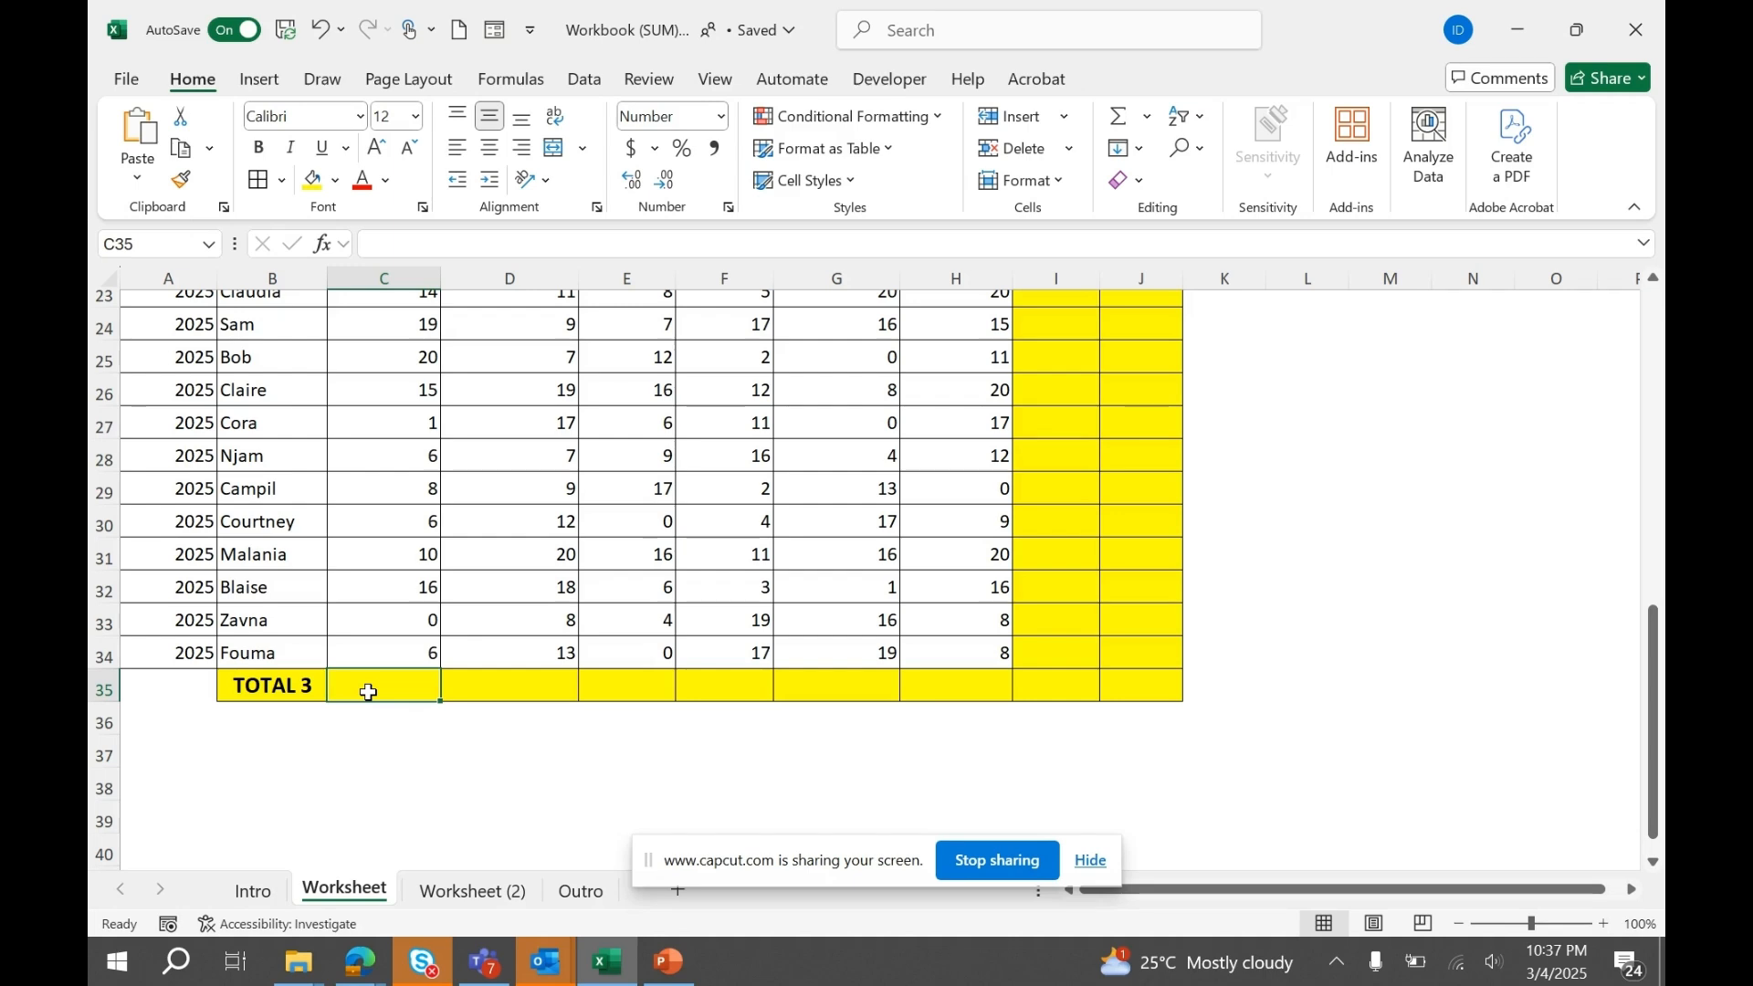
{"action": "type", "text": "=SUM"}
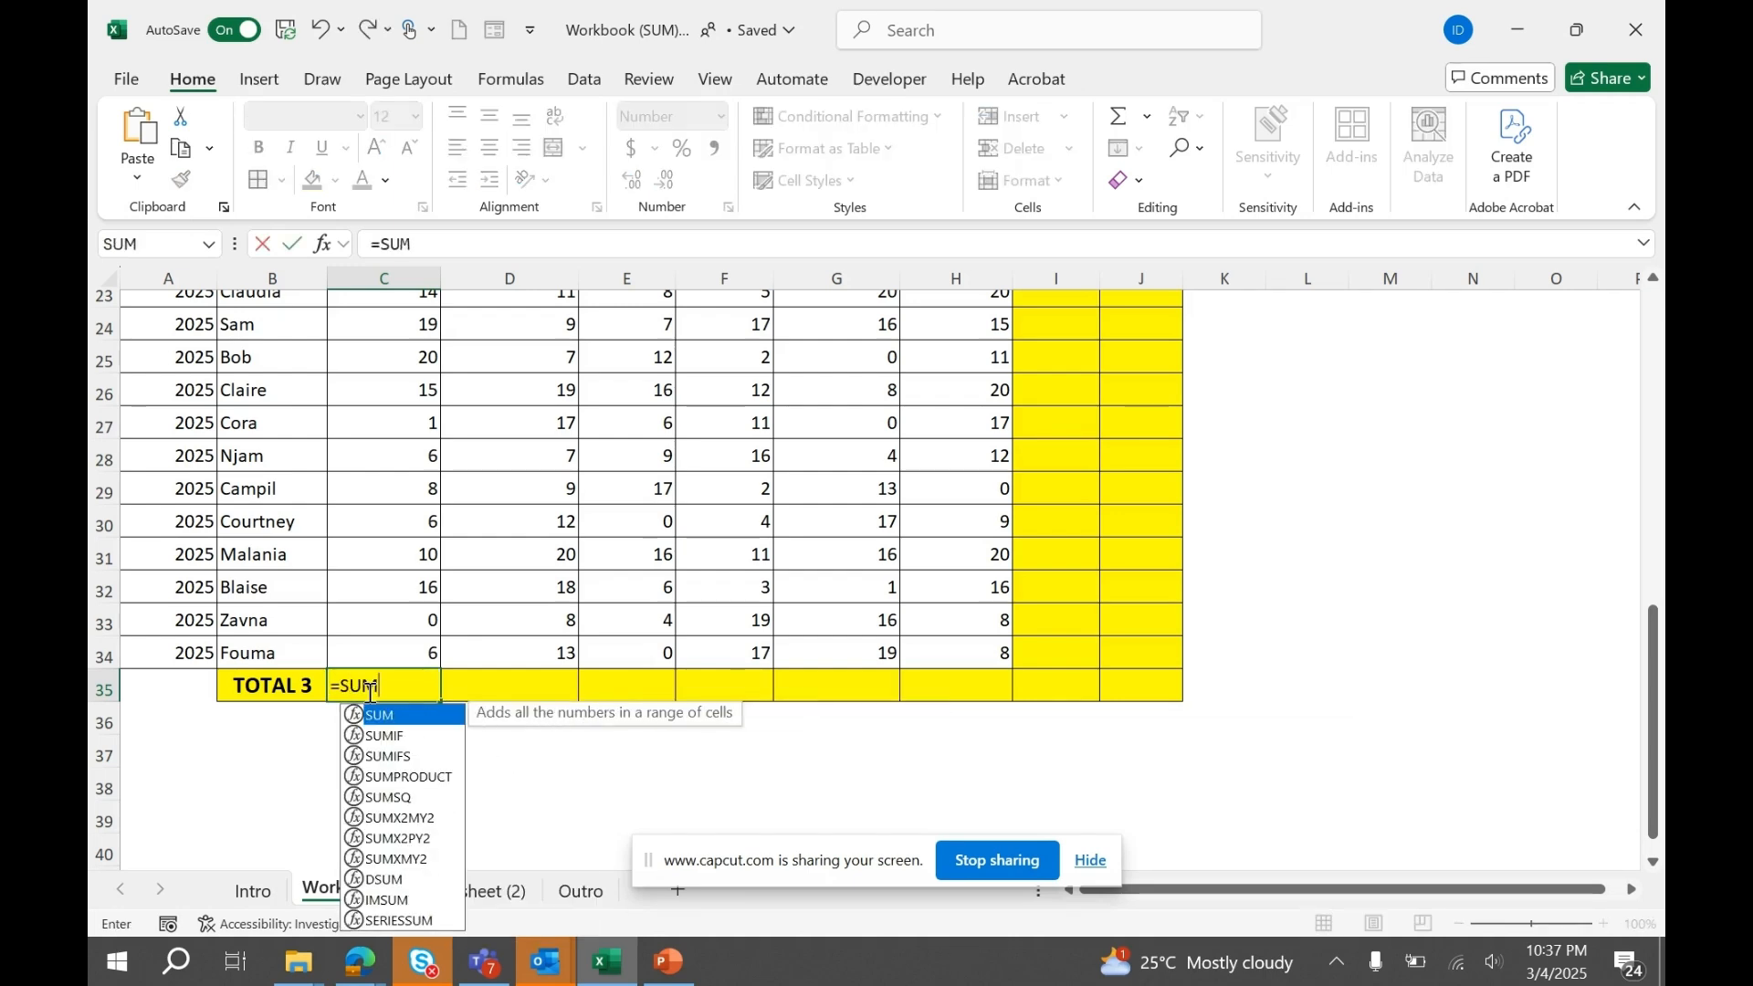
{"action": "type", "text": "("}
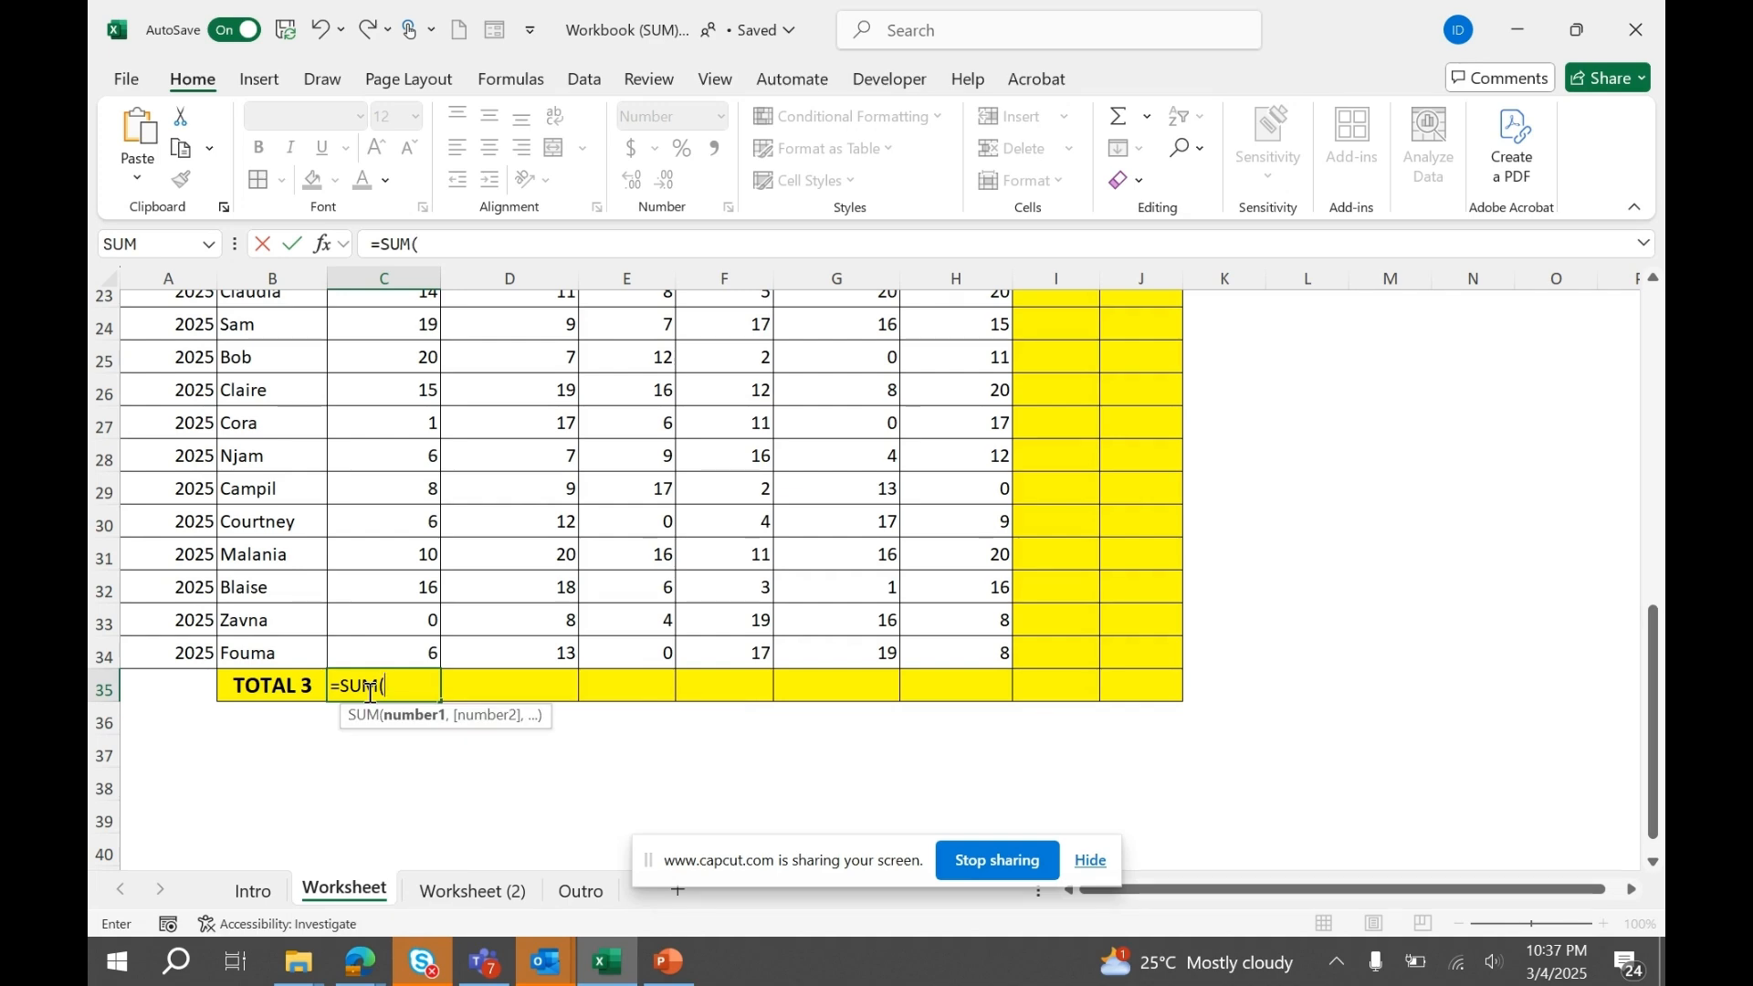
{"action": "type", "text": "c2:c34"}
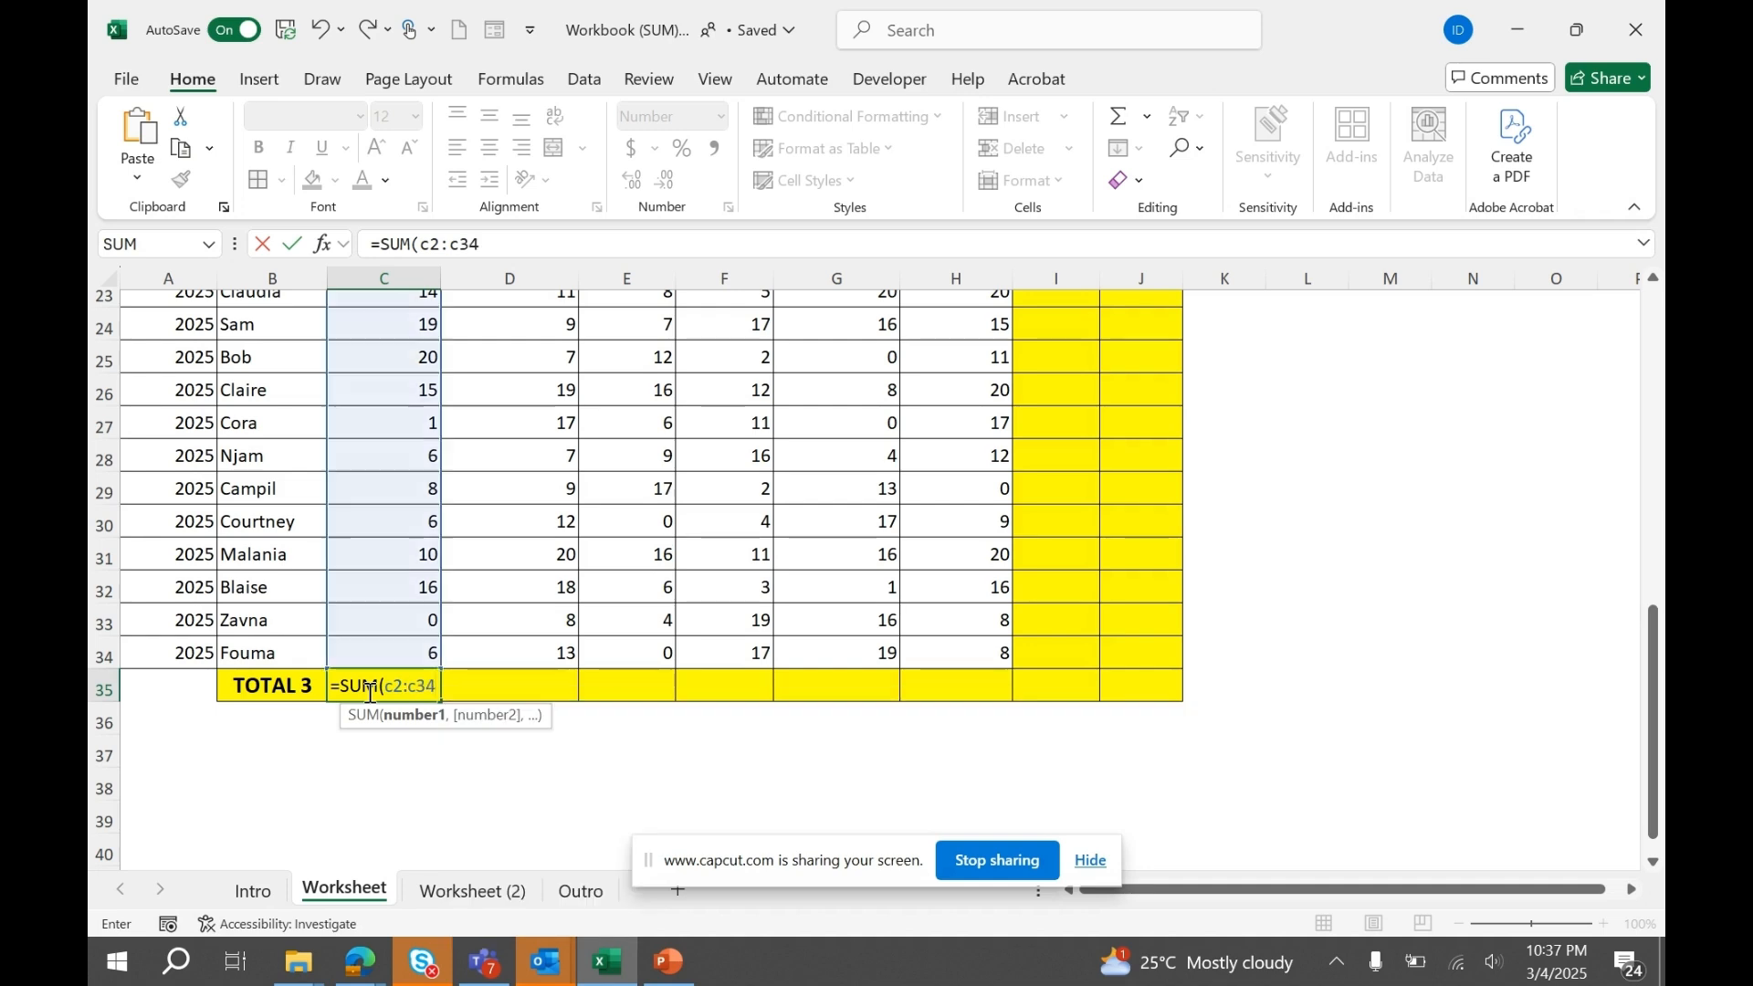
{"action": "key", "text": "Return"}
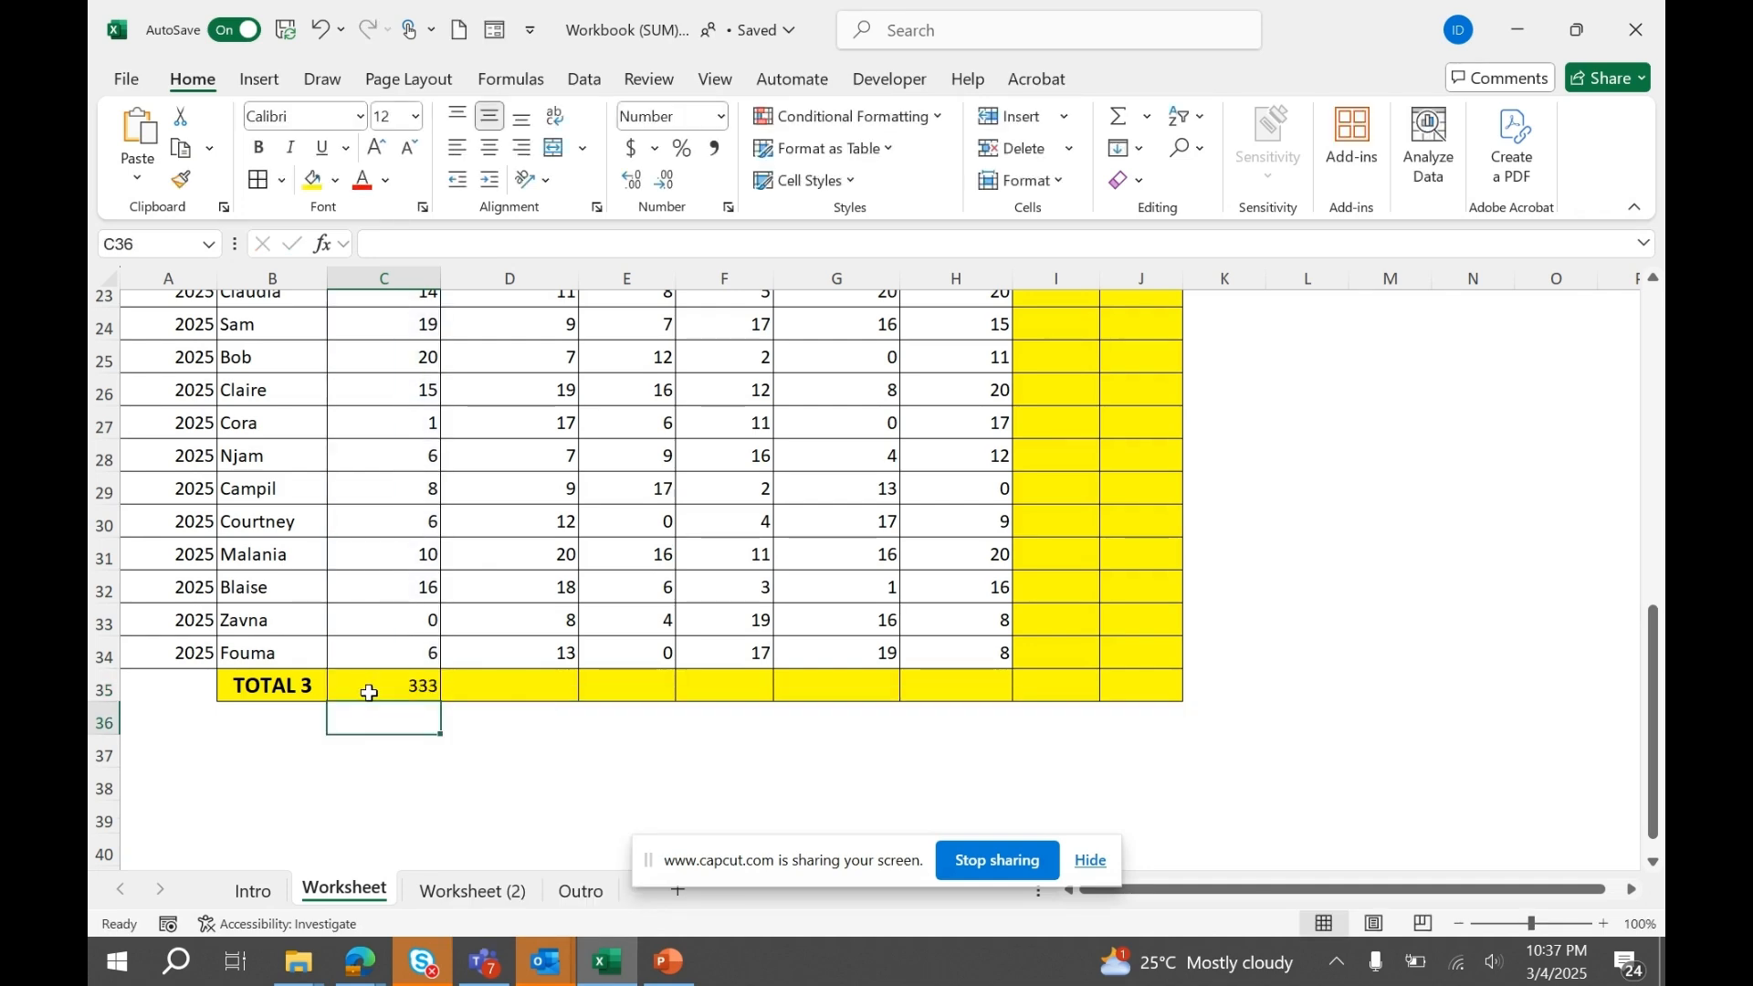
{"action": "left_click", "coordinate": [369, 693]}
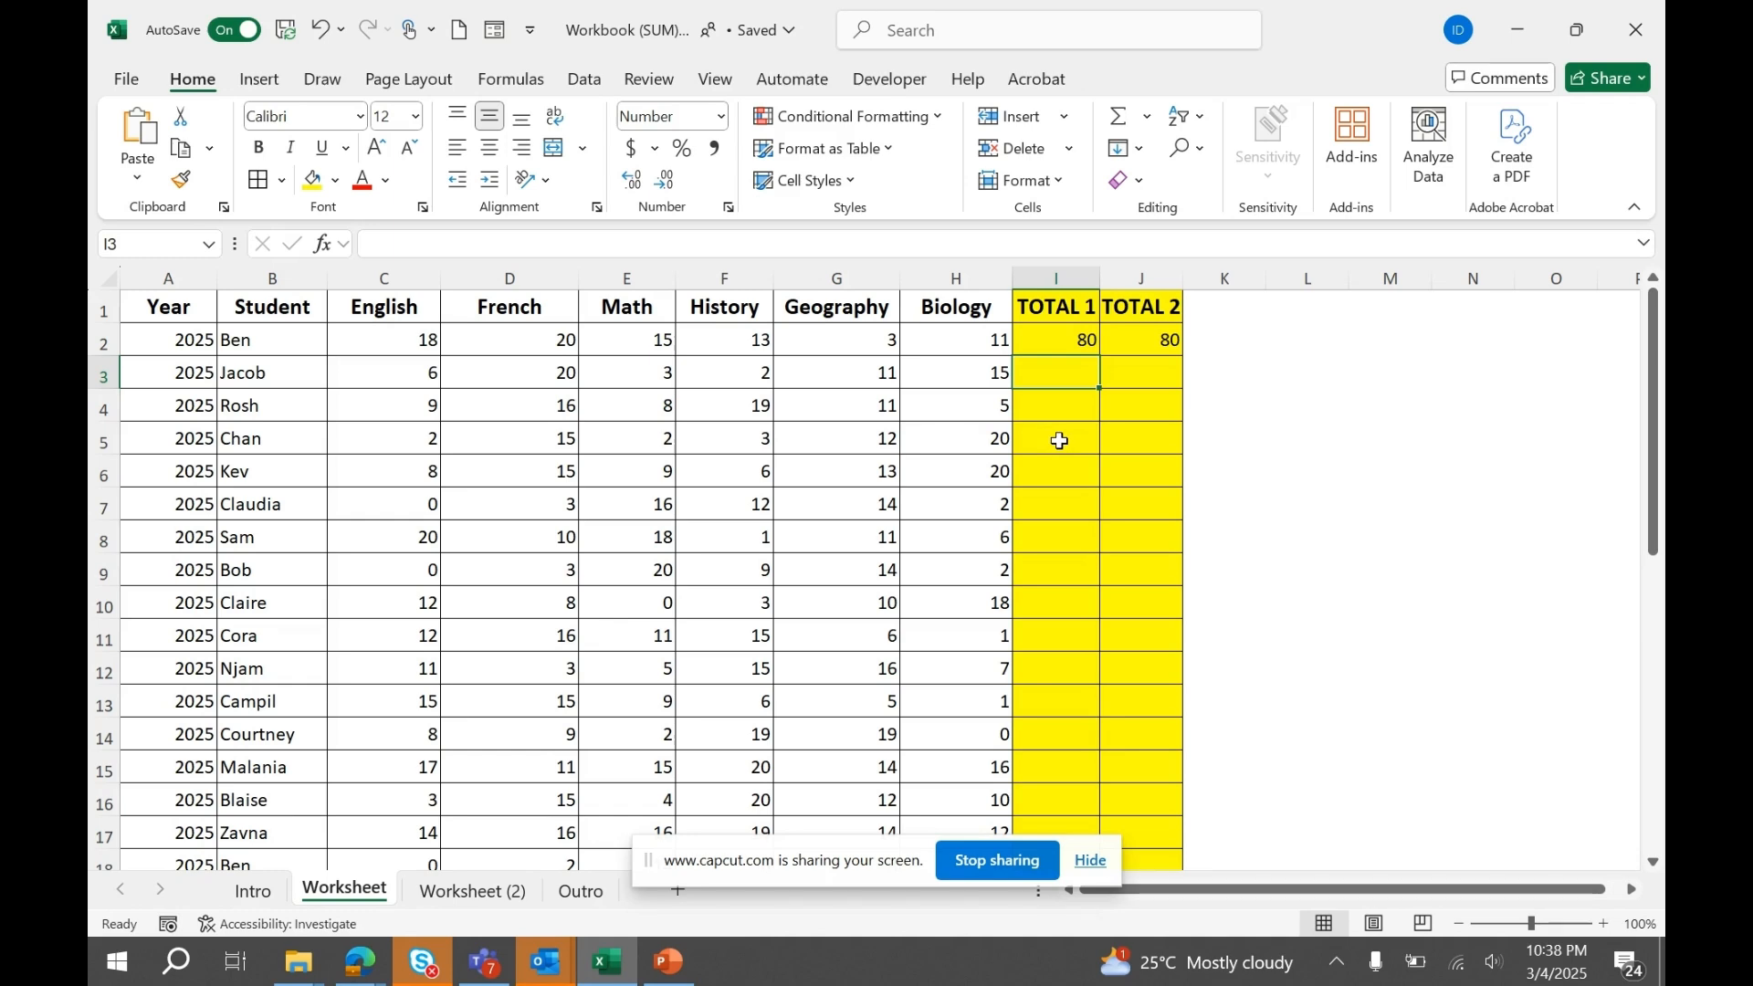
Copy the TOTAL 1 formula from I2 into I3 and fill it down the column to I34
{"action": "key", "text": "ctrl+d"}
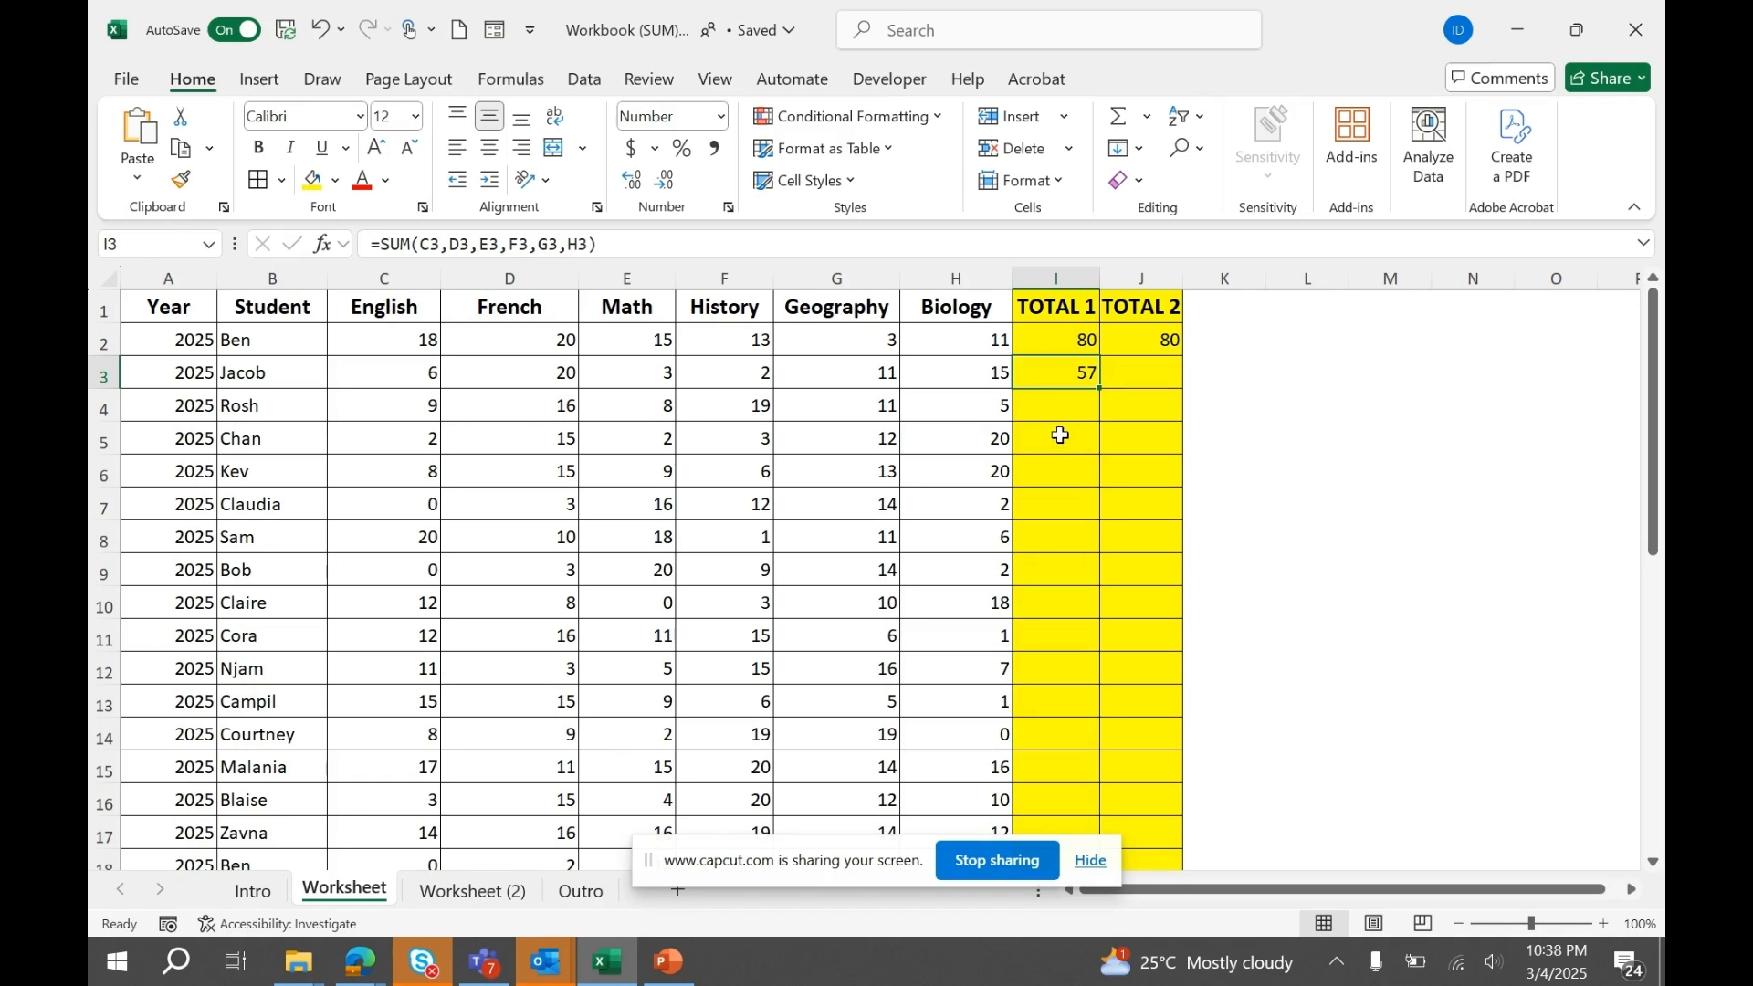
{"action": "left_click", "coordinate": [1073, 335]}
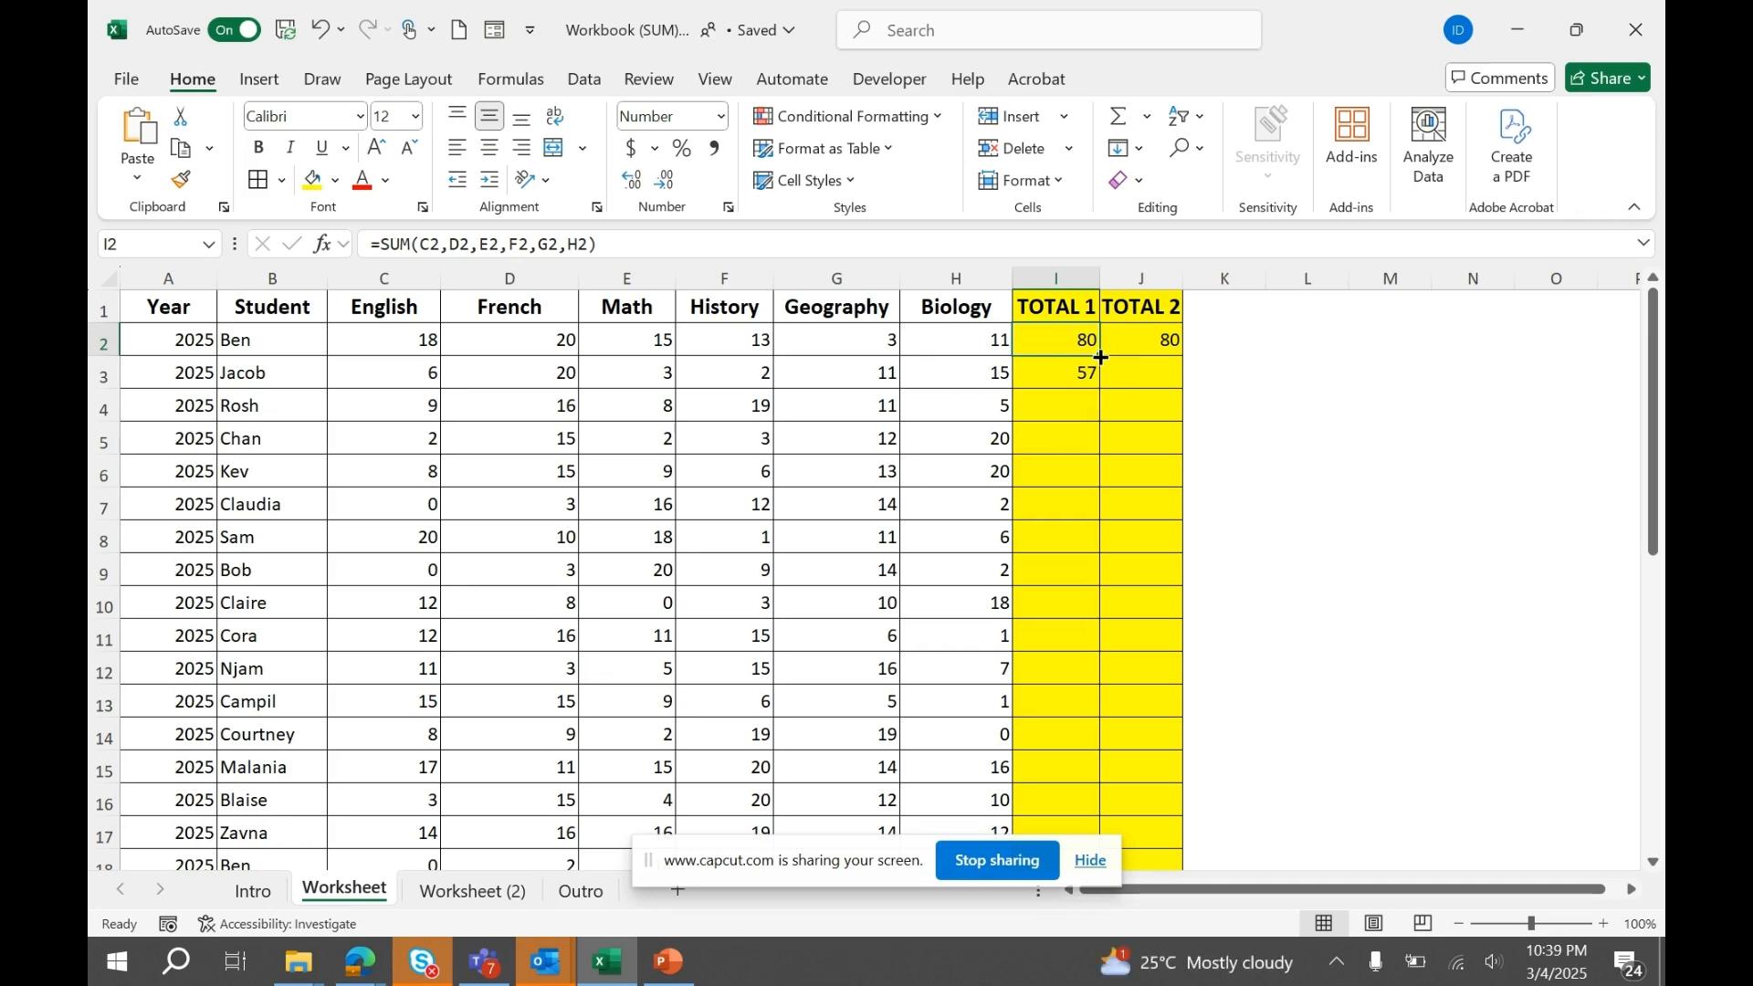
{"action": "left_click_drag", "start_coordinate": [1100, 358], "coordinate": [1060, 786]}
{"action": "scroll", "coordinate": [1080, 676], "scroll_direction": "up", "scroll_amount": 7}
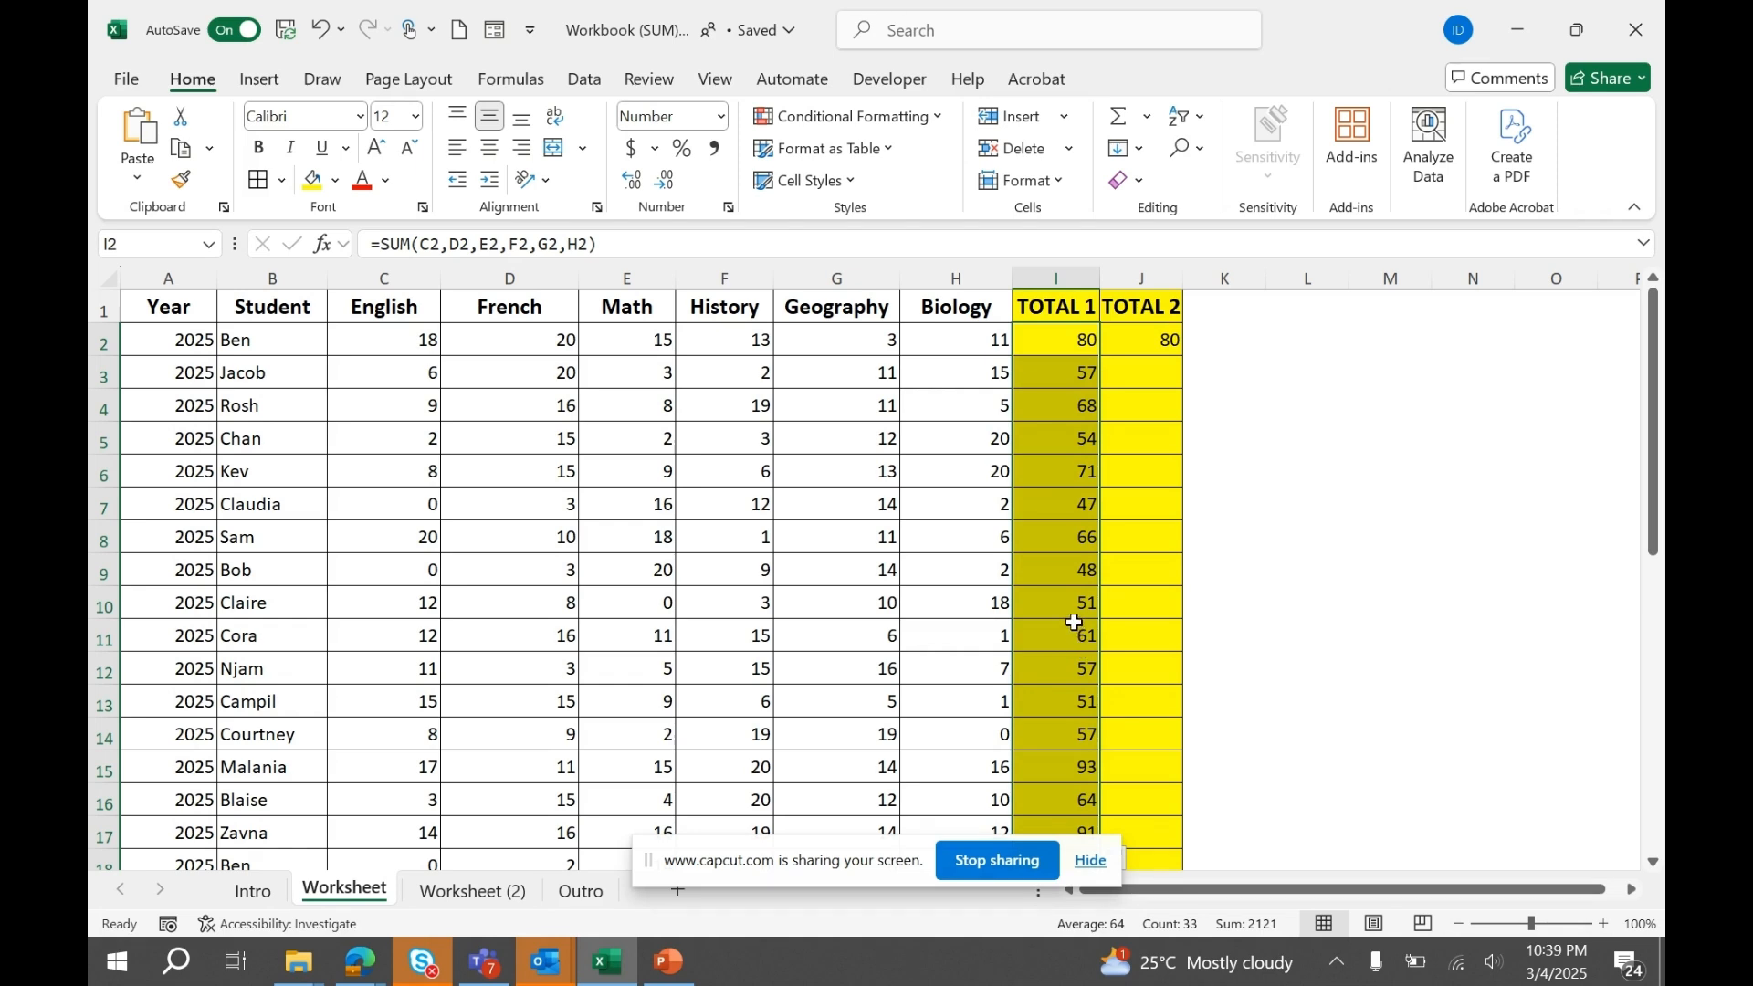
{"action": "left_click", "coordinate": [1064, 354]}
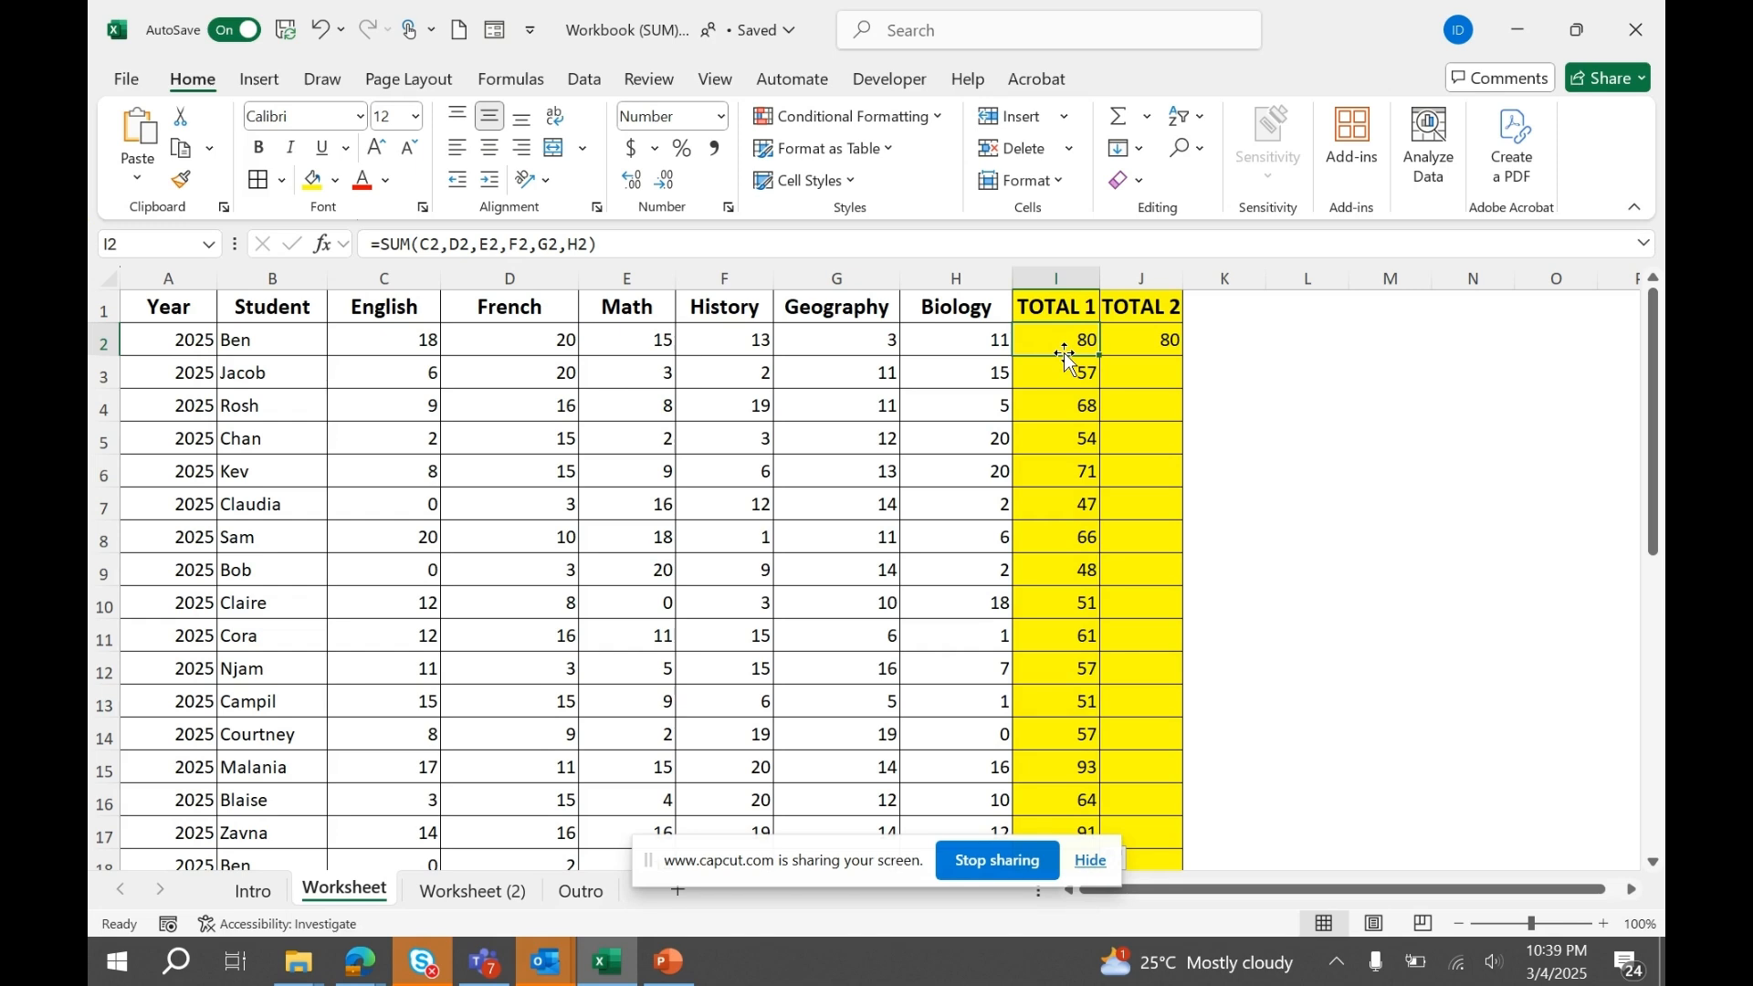
Fill the TOTAL 2 formula from J2 down to J34 and review the filled column
{"action": "left_click", "coordinate": [1148, 341]}
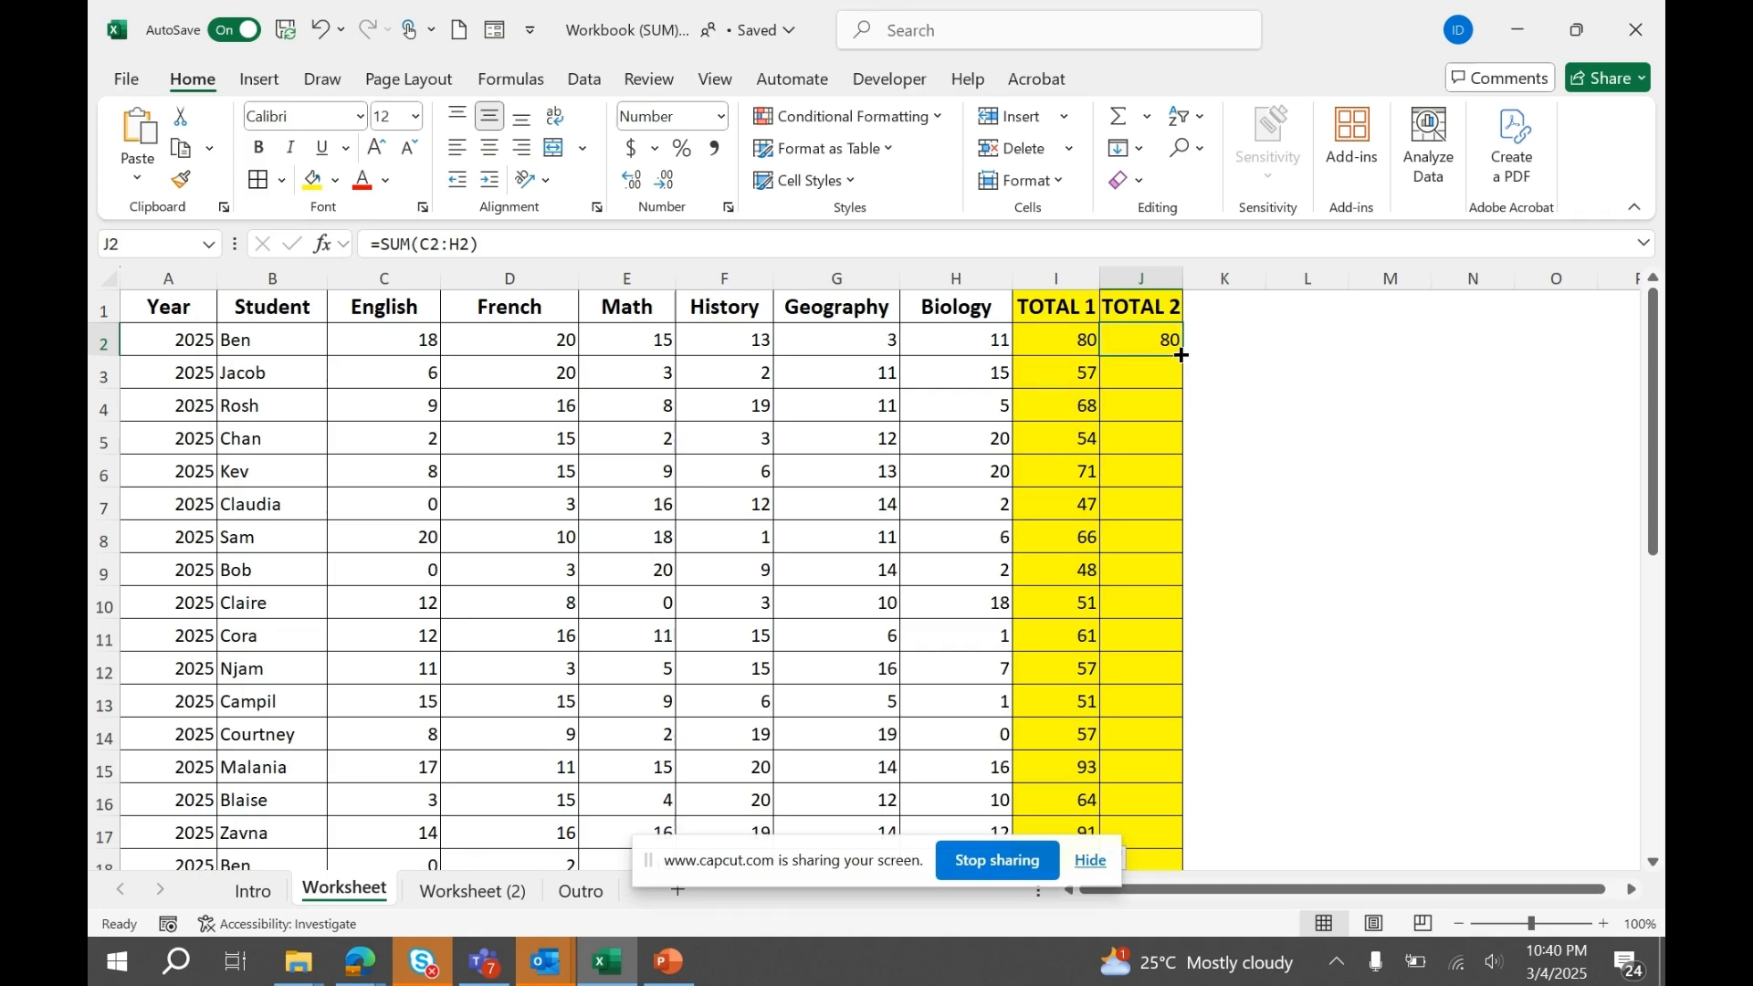
{"action": "double_click", "coordinate": [1182, 355]}
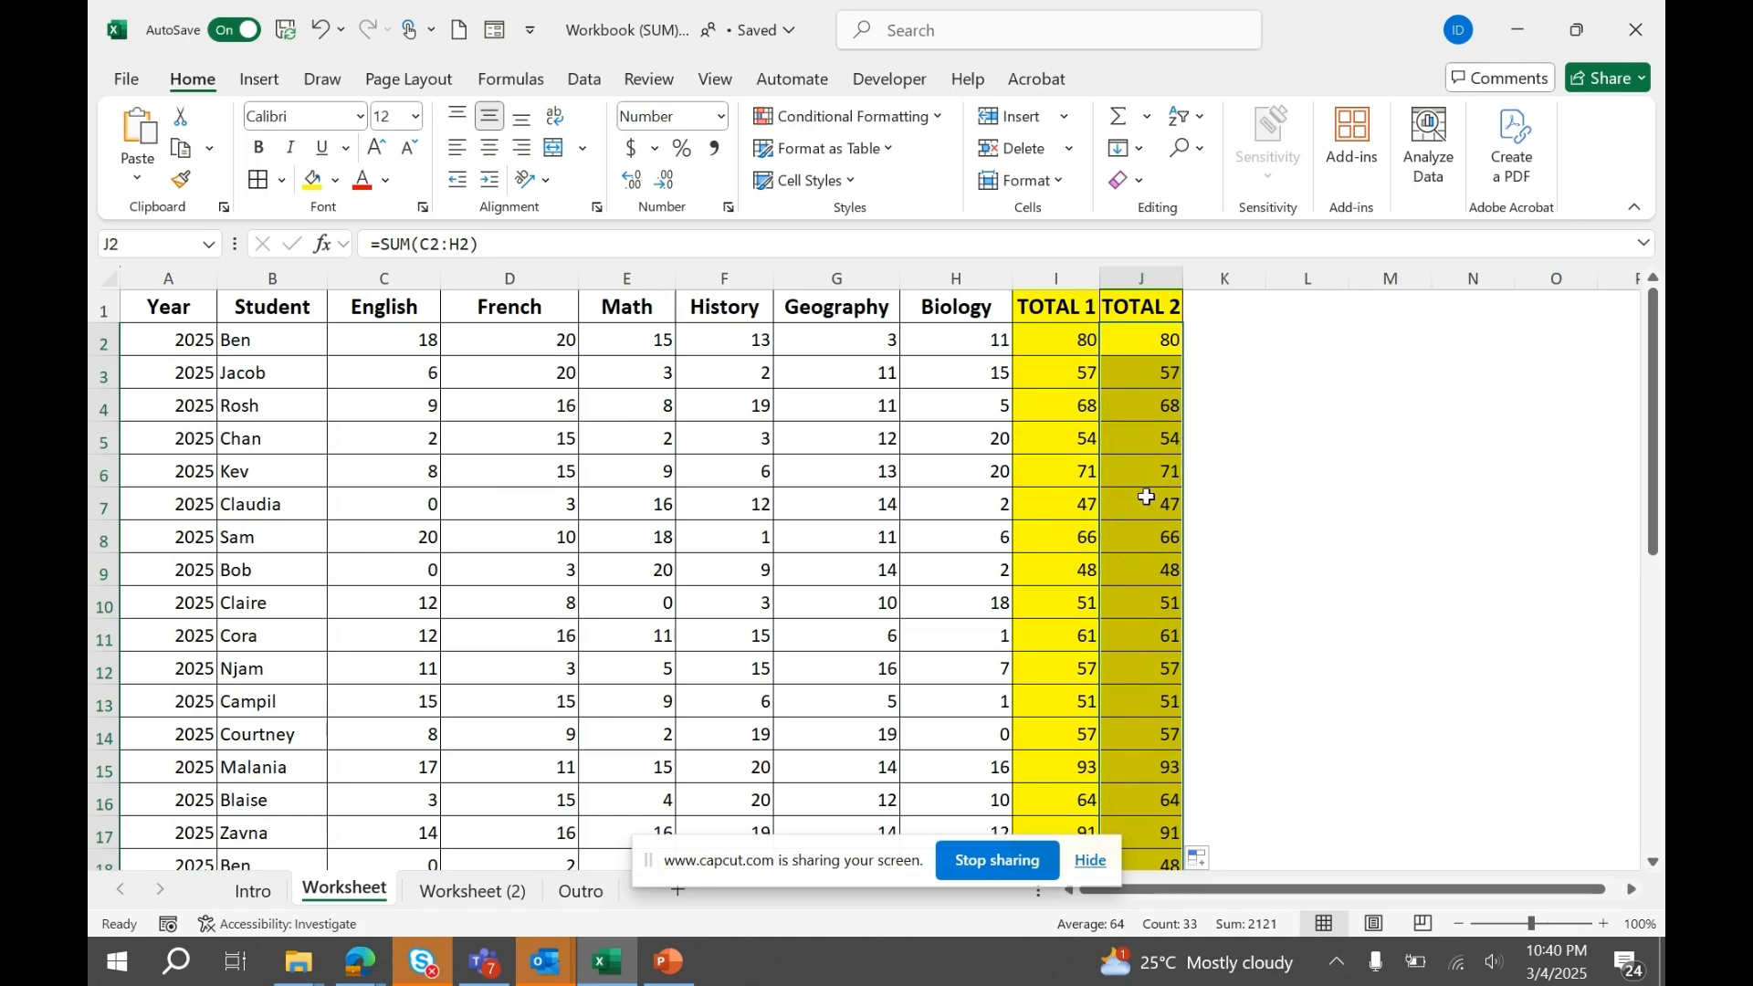
{"action": "scroll", "coordinate": [1141, 496], "scroll_direction": "down", "scroll_amount": 6}
{"action": "scroll", "coordinate": [1142, 496], "scroll_direction": "down", "scroll_amount": 3}
{"action": "scroll", "coordinate": [1142, 494], "scroll_direction": "up", "scroll_amount": 8}
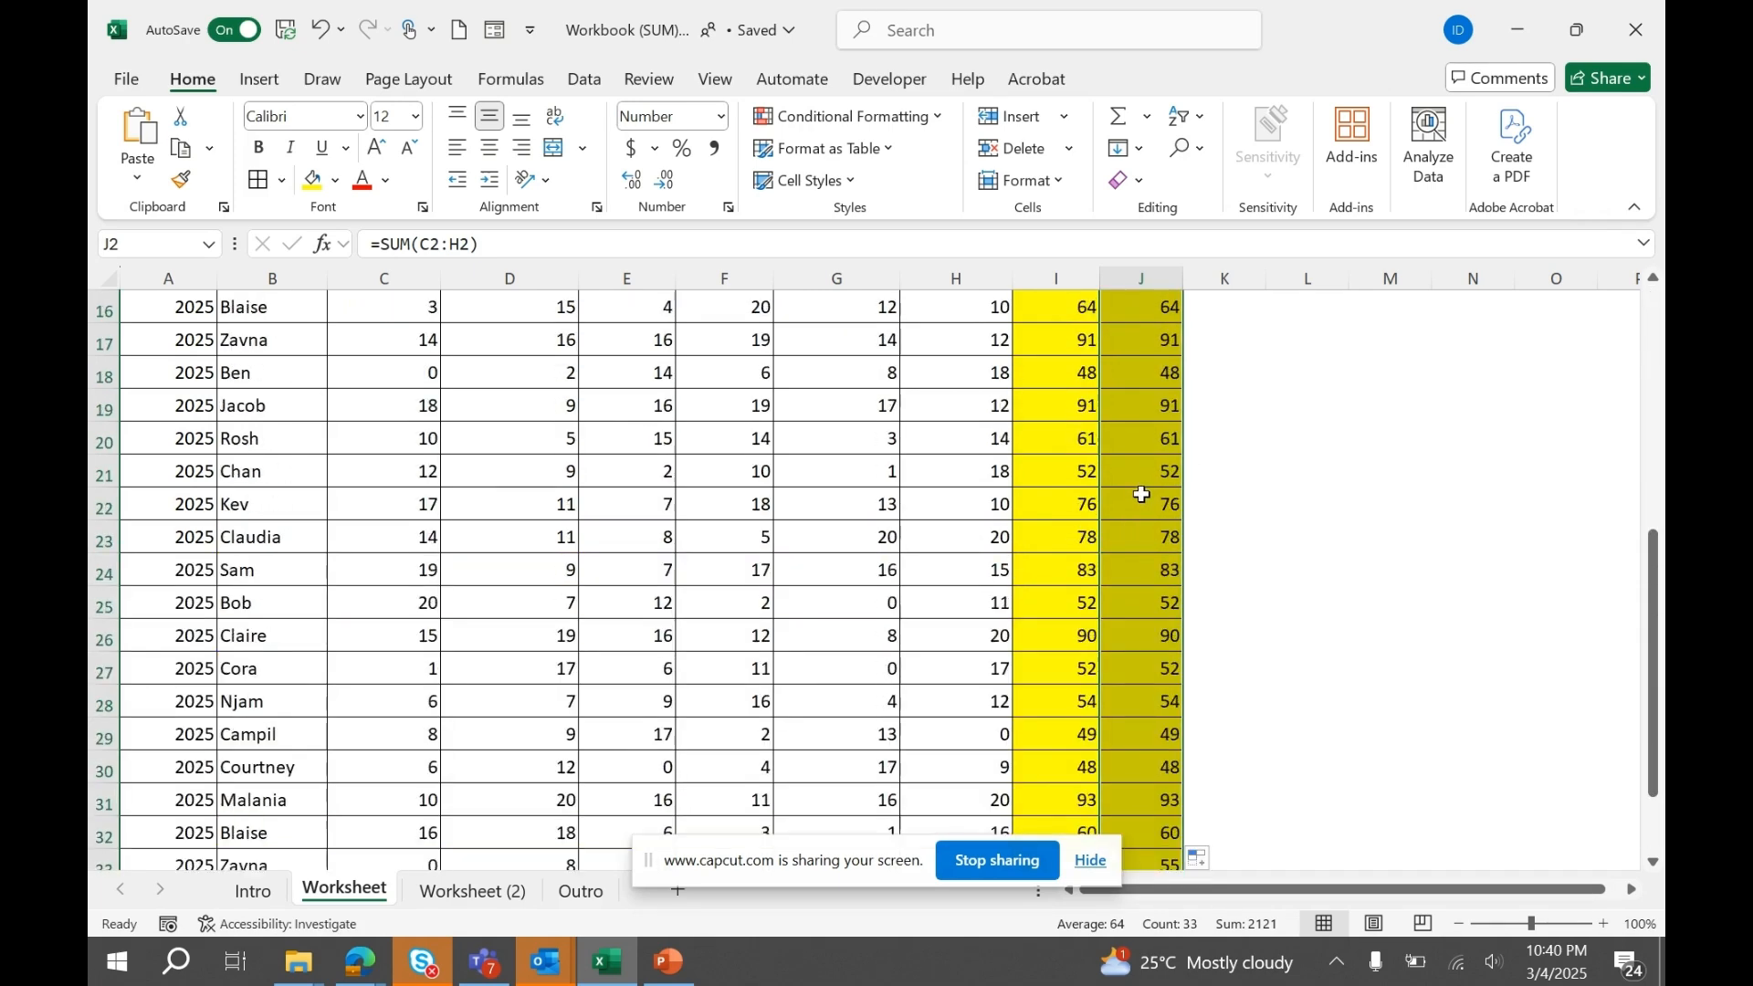
{"action": "scroll", "coordinate": [1141, 493], "scroll_direction": "up", "scroll_amount": 1}
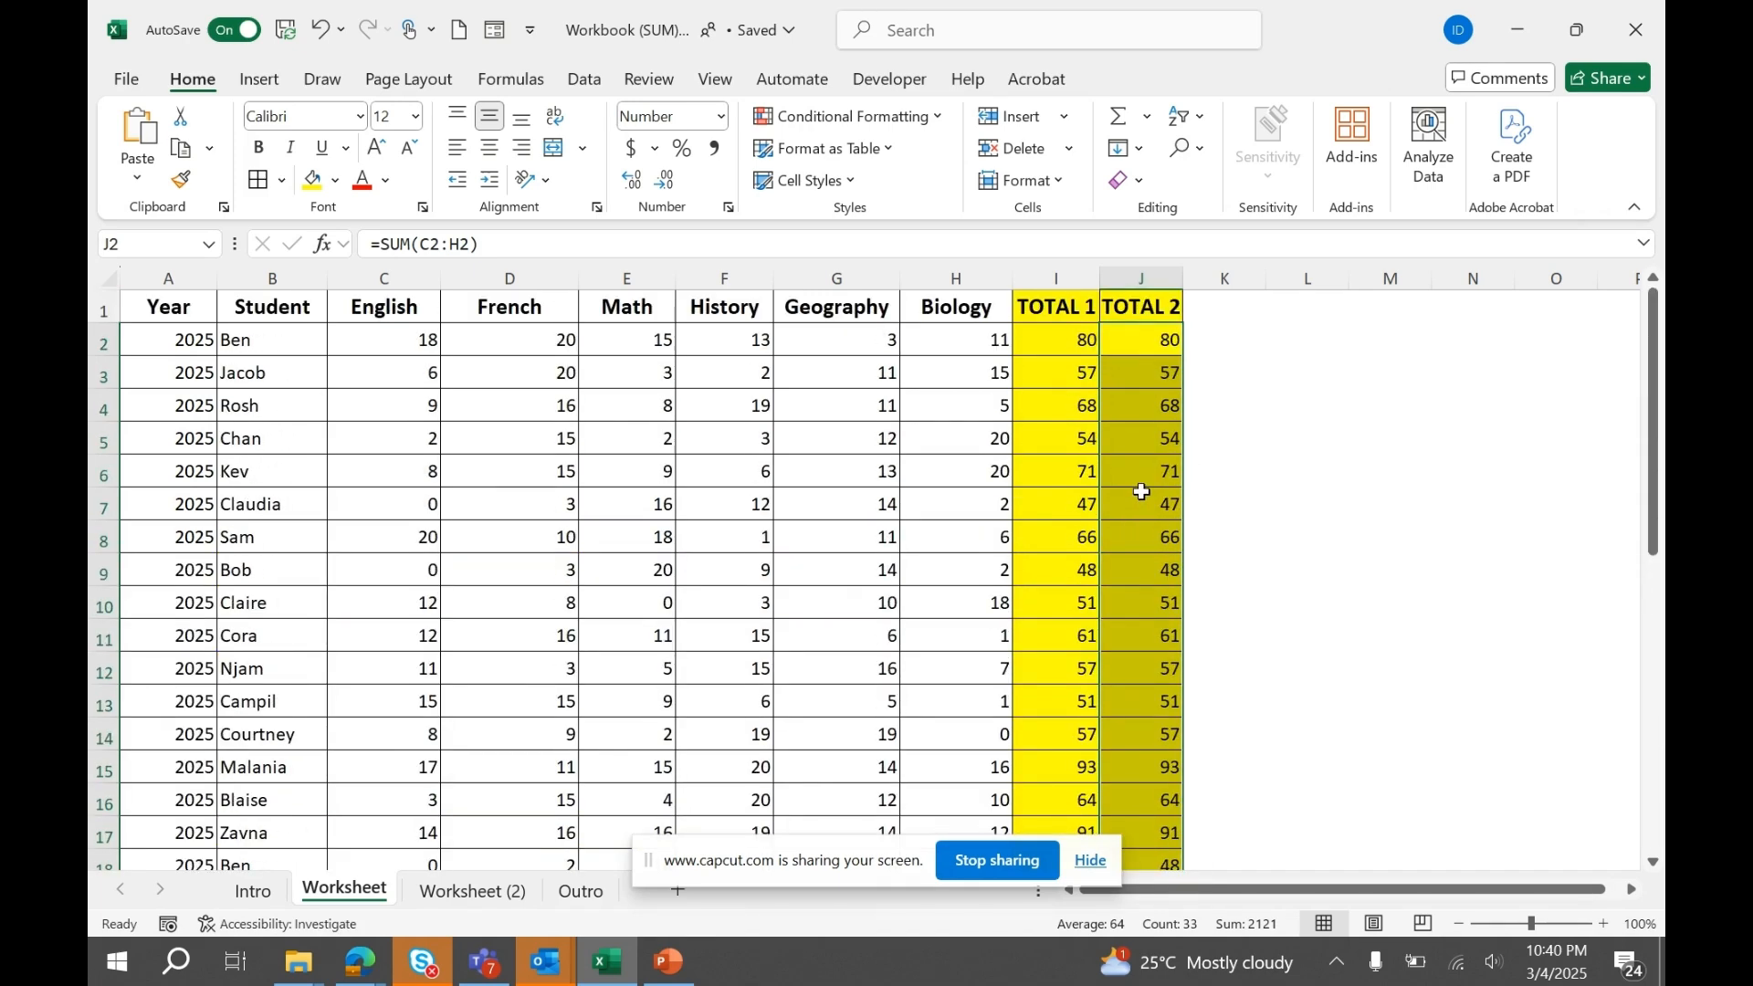
{"action": "left_click", "coordinate": [1141, 492]}
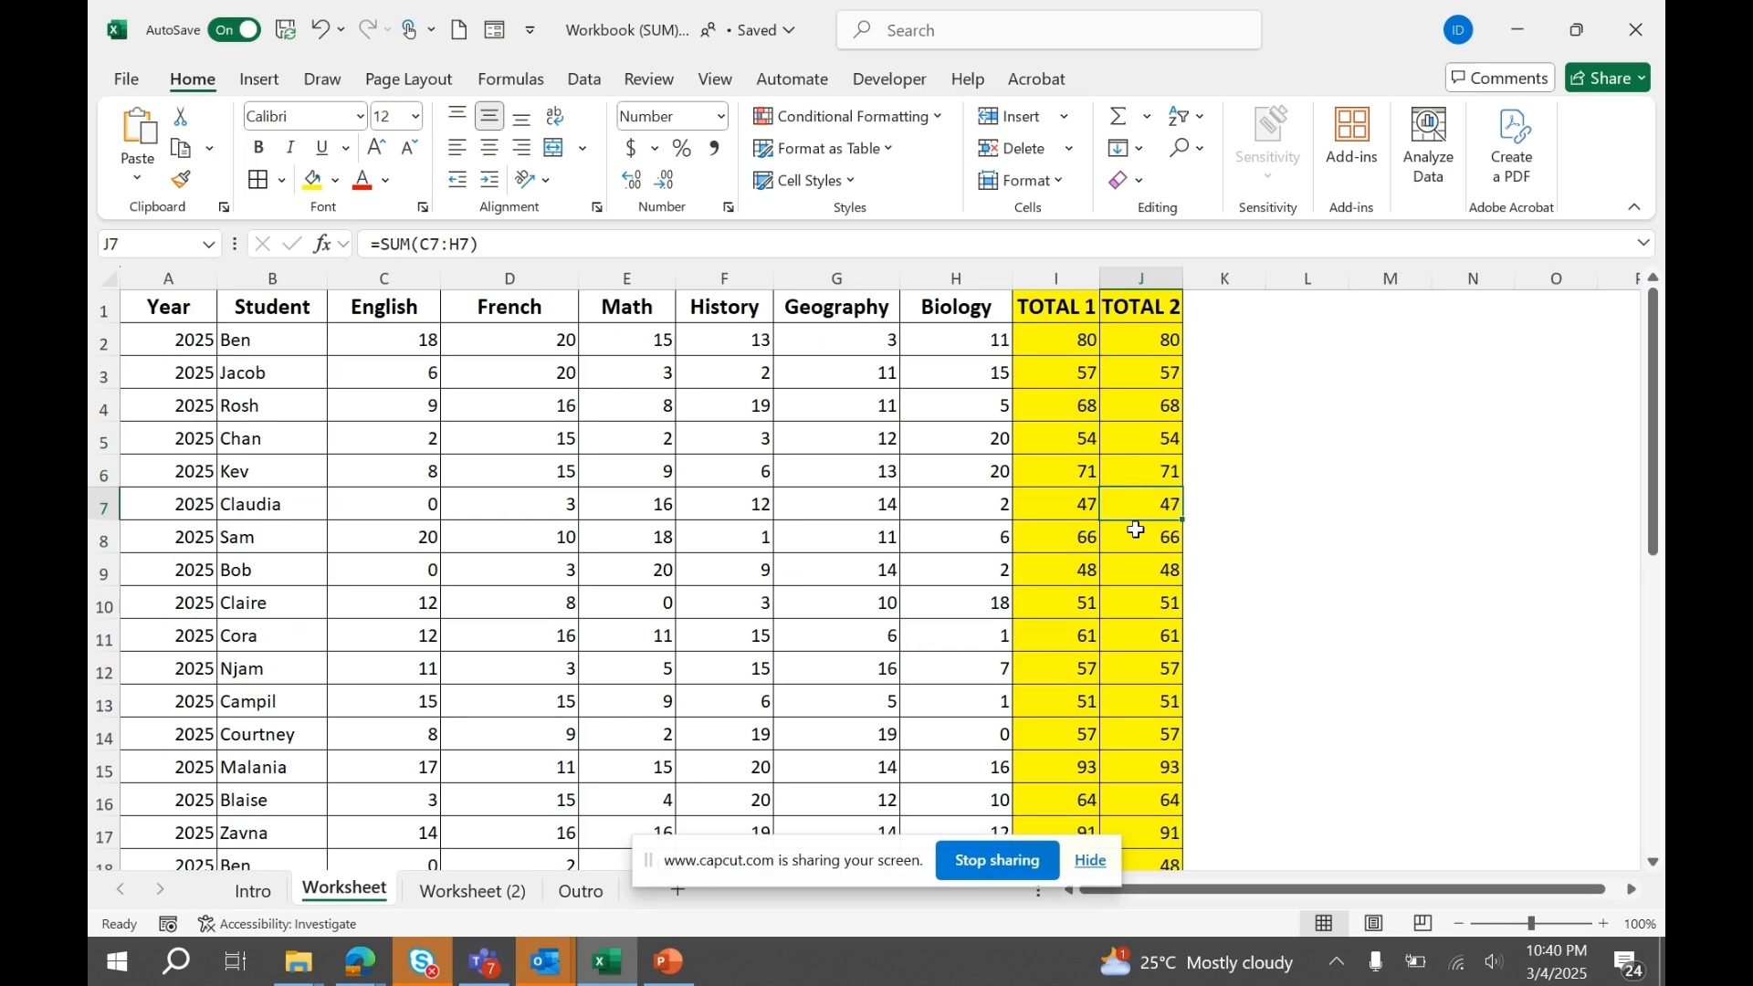
On Worksheet (2), AutoSum the range C2:I35 to fill the TOTAL column and TOTAL row at once
{"action": "left_click", "coordinate": [472, 893]}
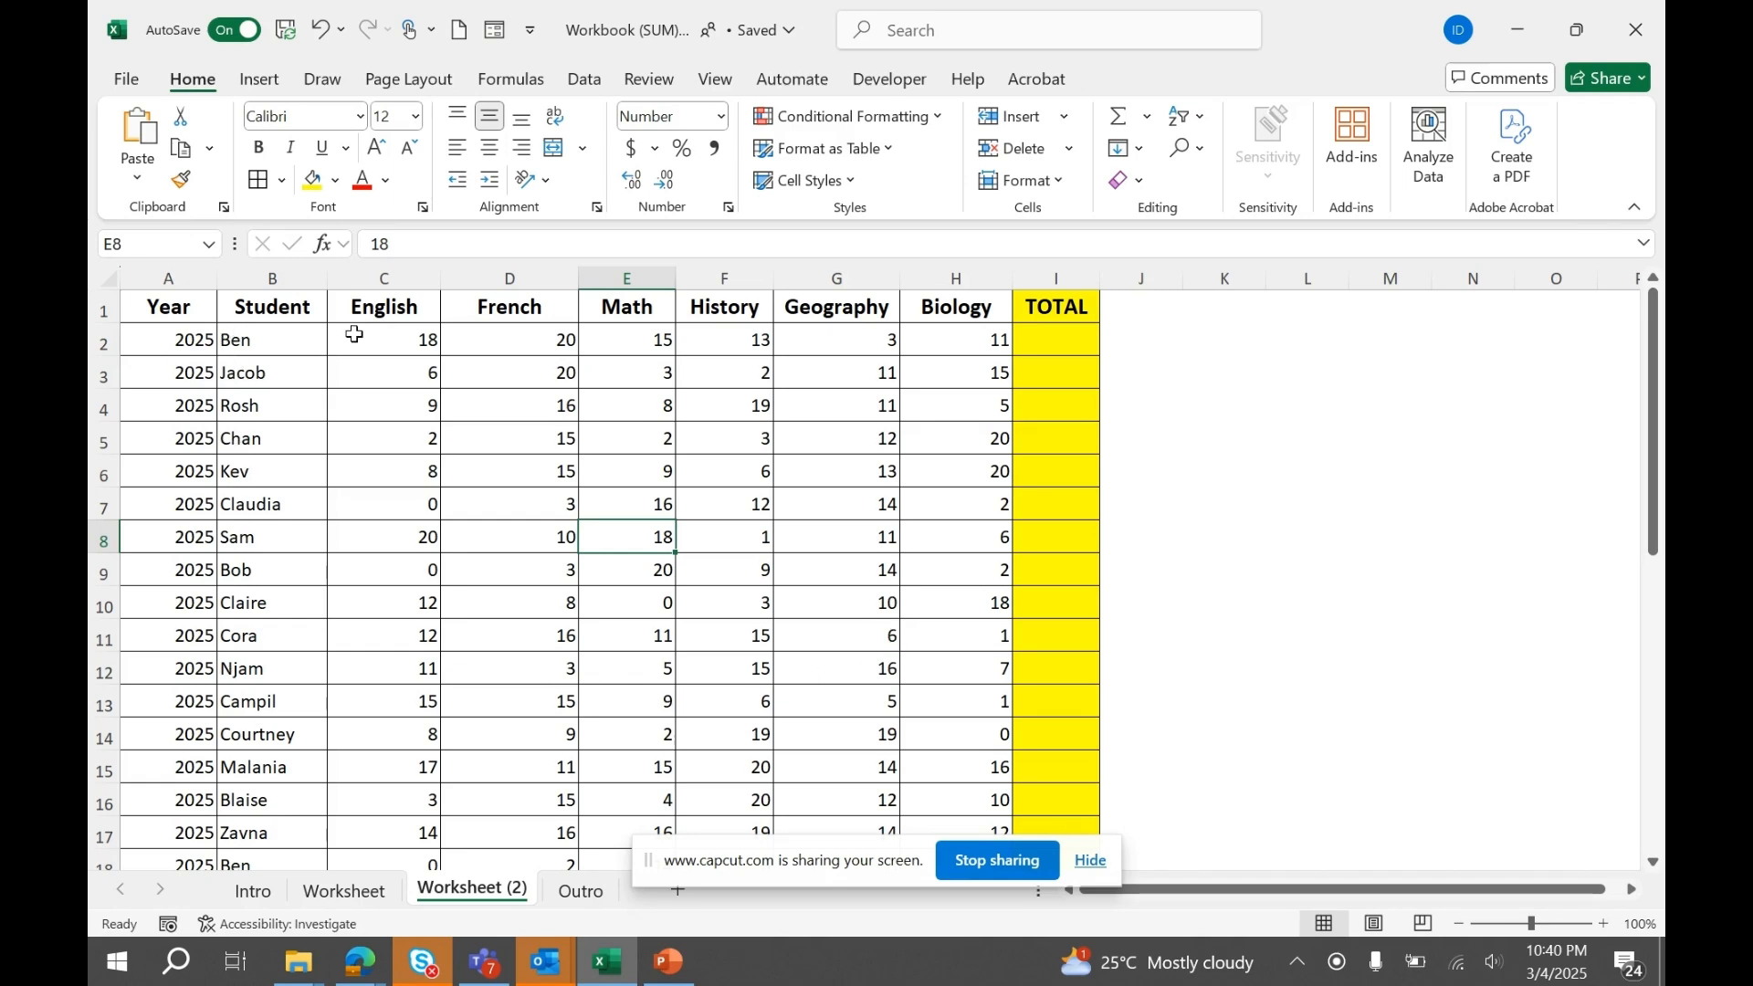
{"action": "left_click_drag", "start_coordinate": [358, 334], "coordinate": [1067, 772]}
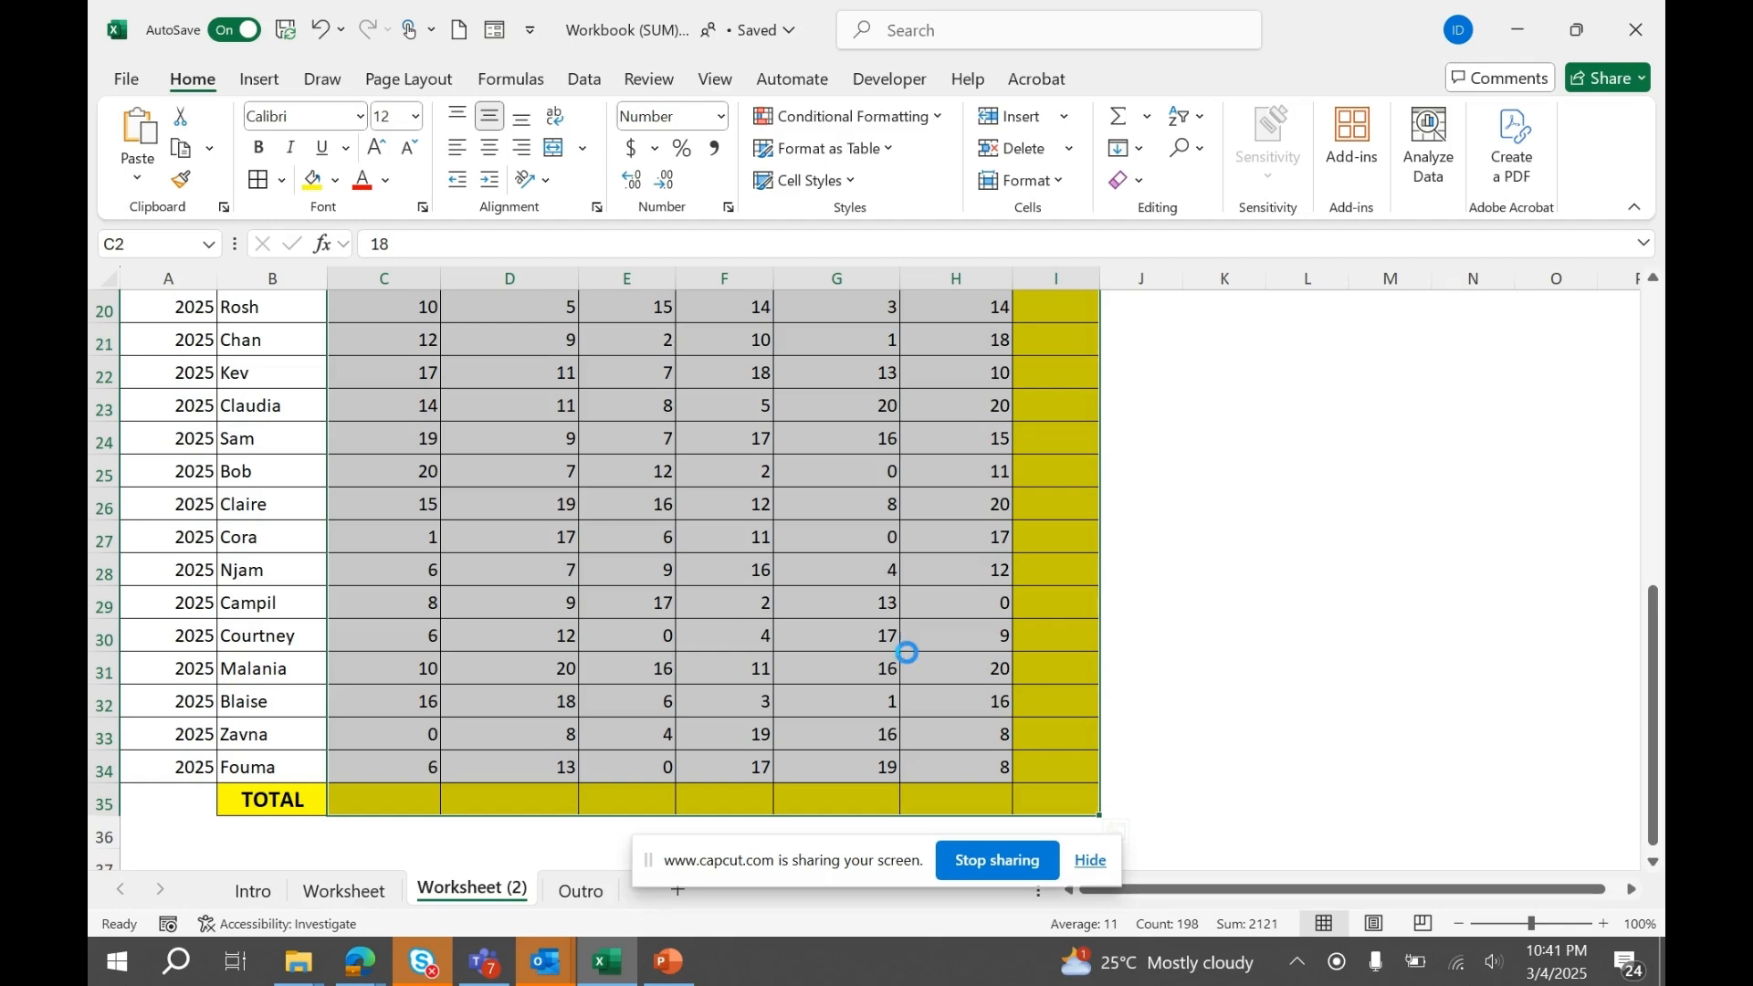
{"action": "key", "text": "alt+equal"}
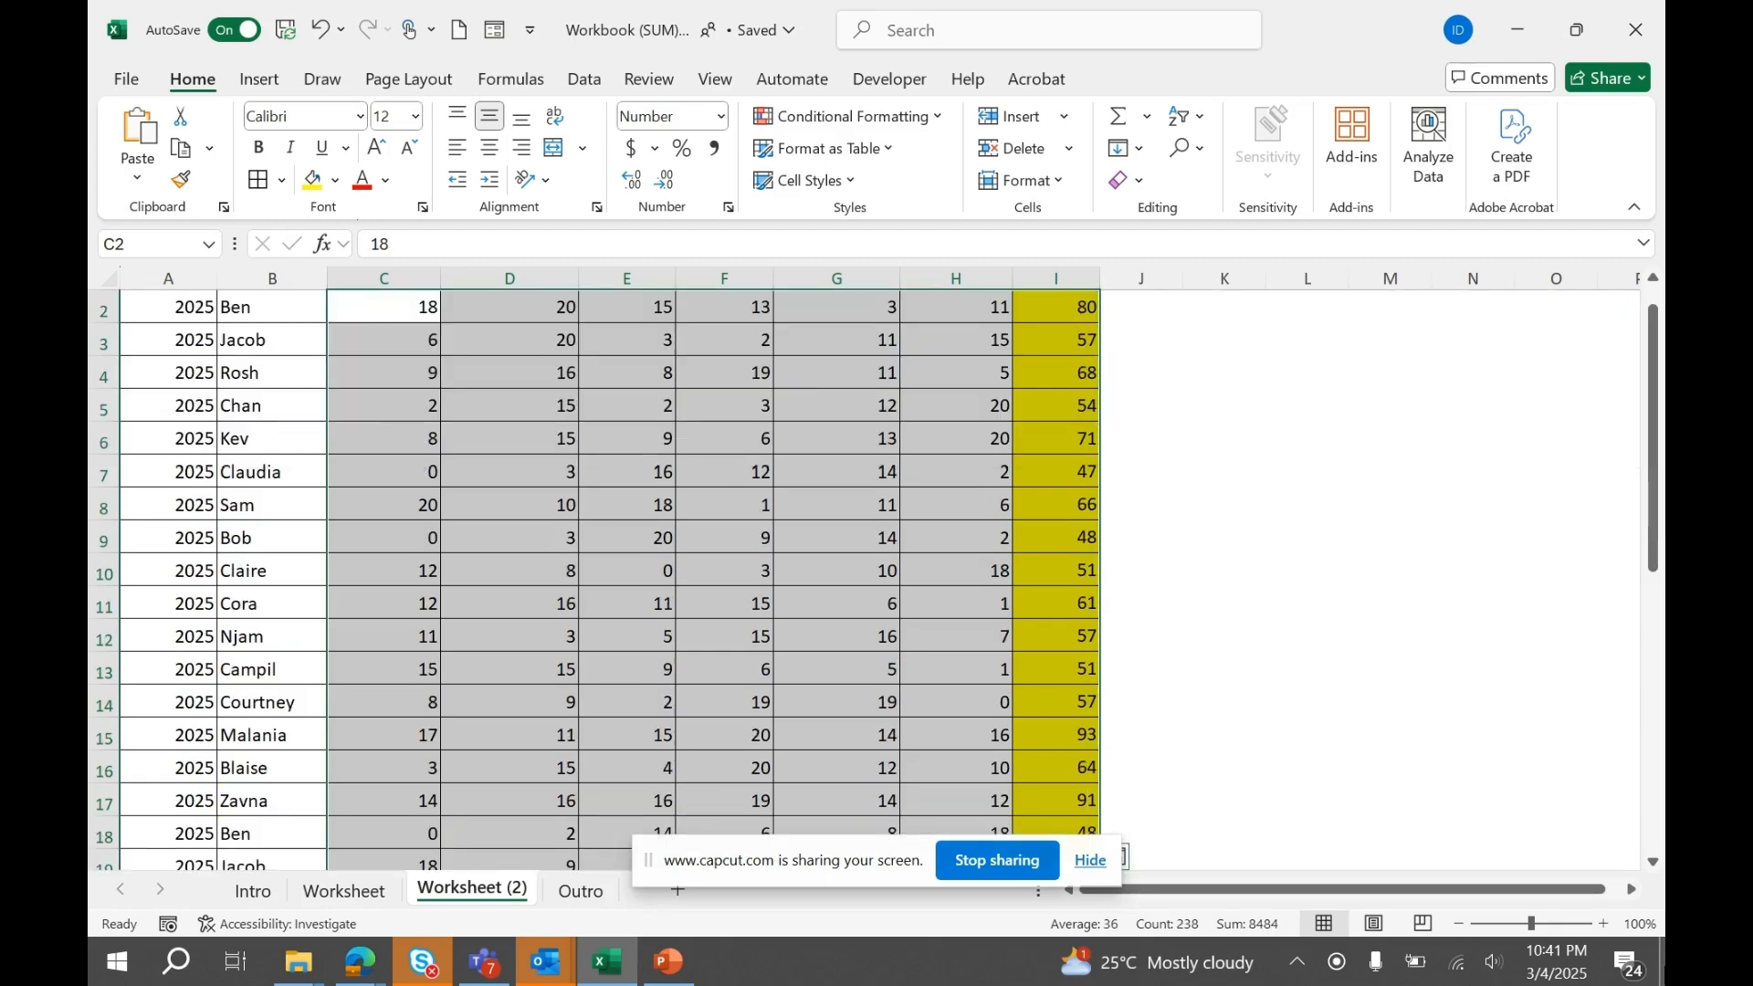
{"action": "scroll", "coordinate": [1081, 582], "scroll_direction": "up", "scroll_amount": 1}
{"action": "scroll", "coordinate": [1081, 583], "scroll_direction": "down", "scroll_amount": 7}
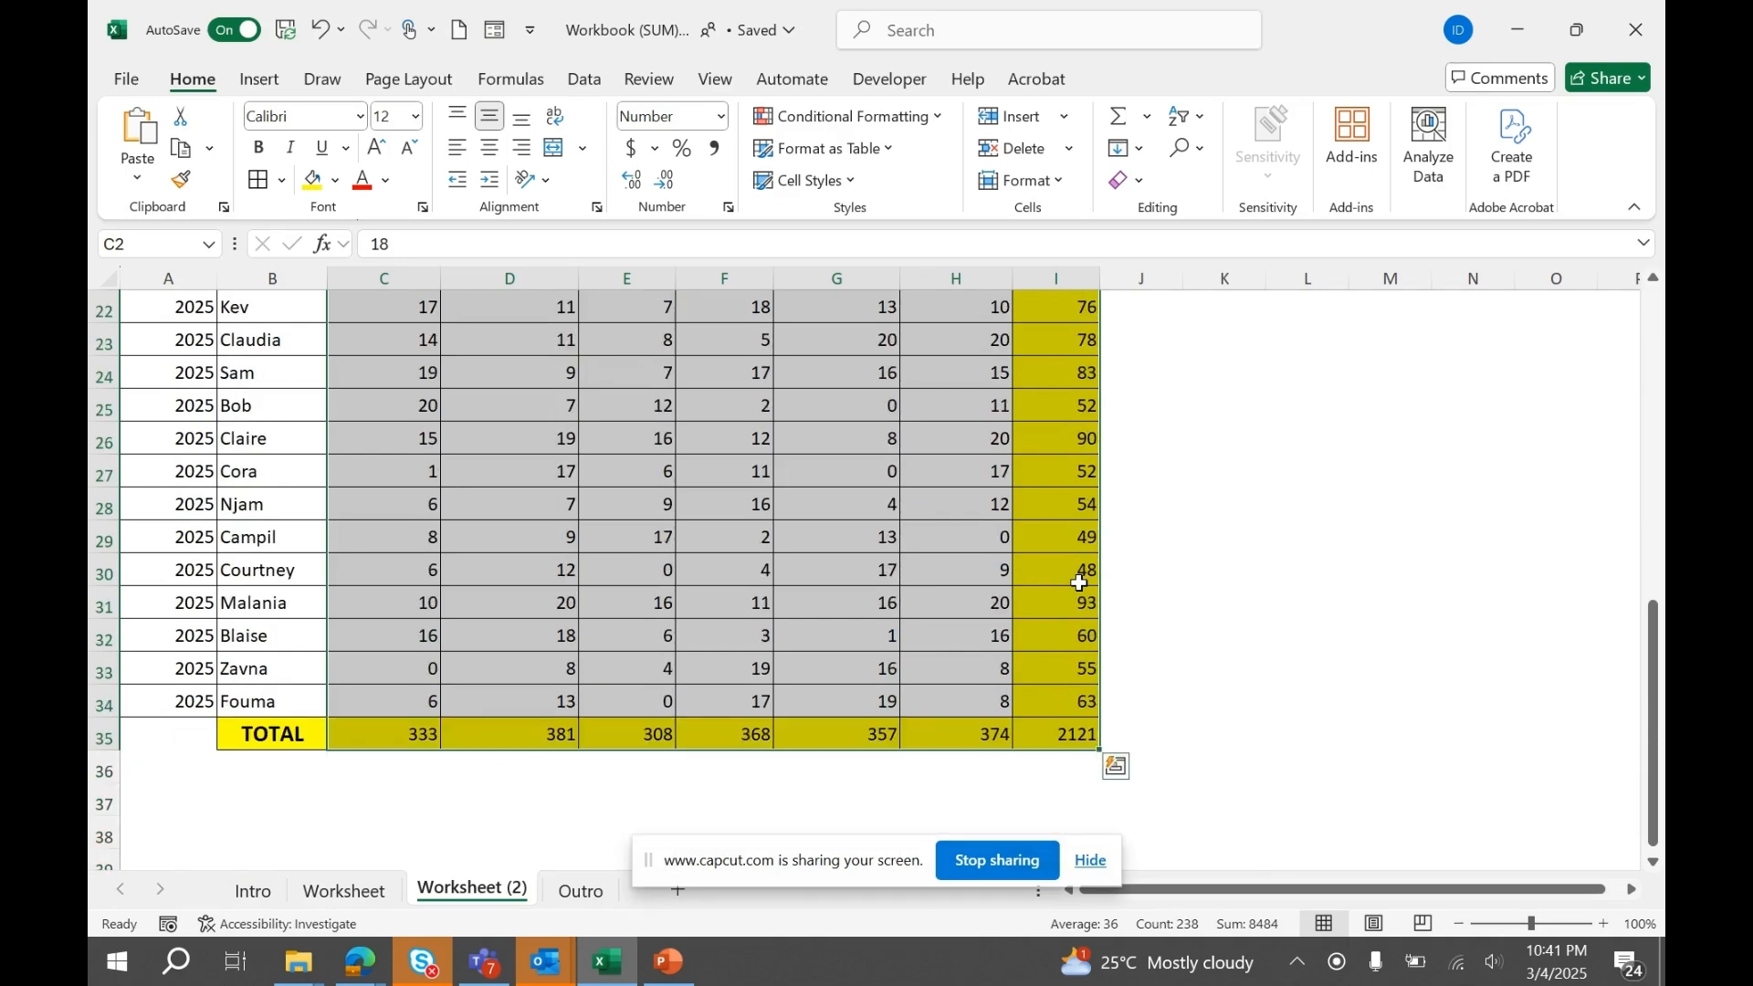
{"action": "scroll", "coordinate": [1080, 583], "scroll_direction": "up", "scroll_amount": 7}
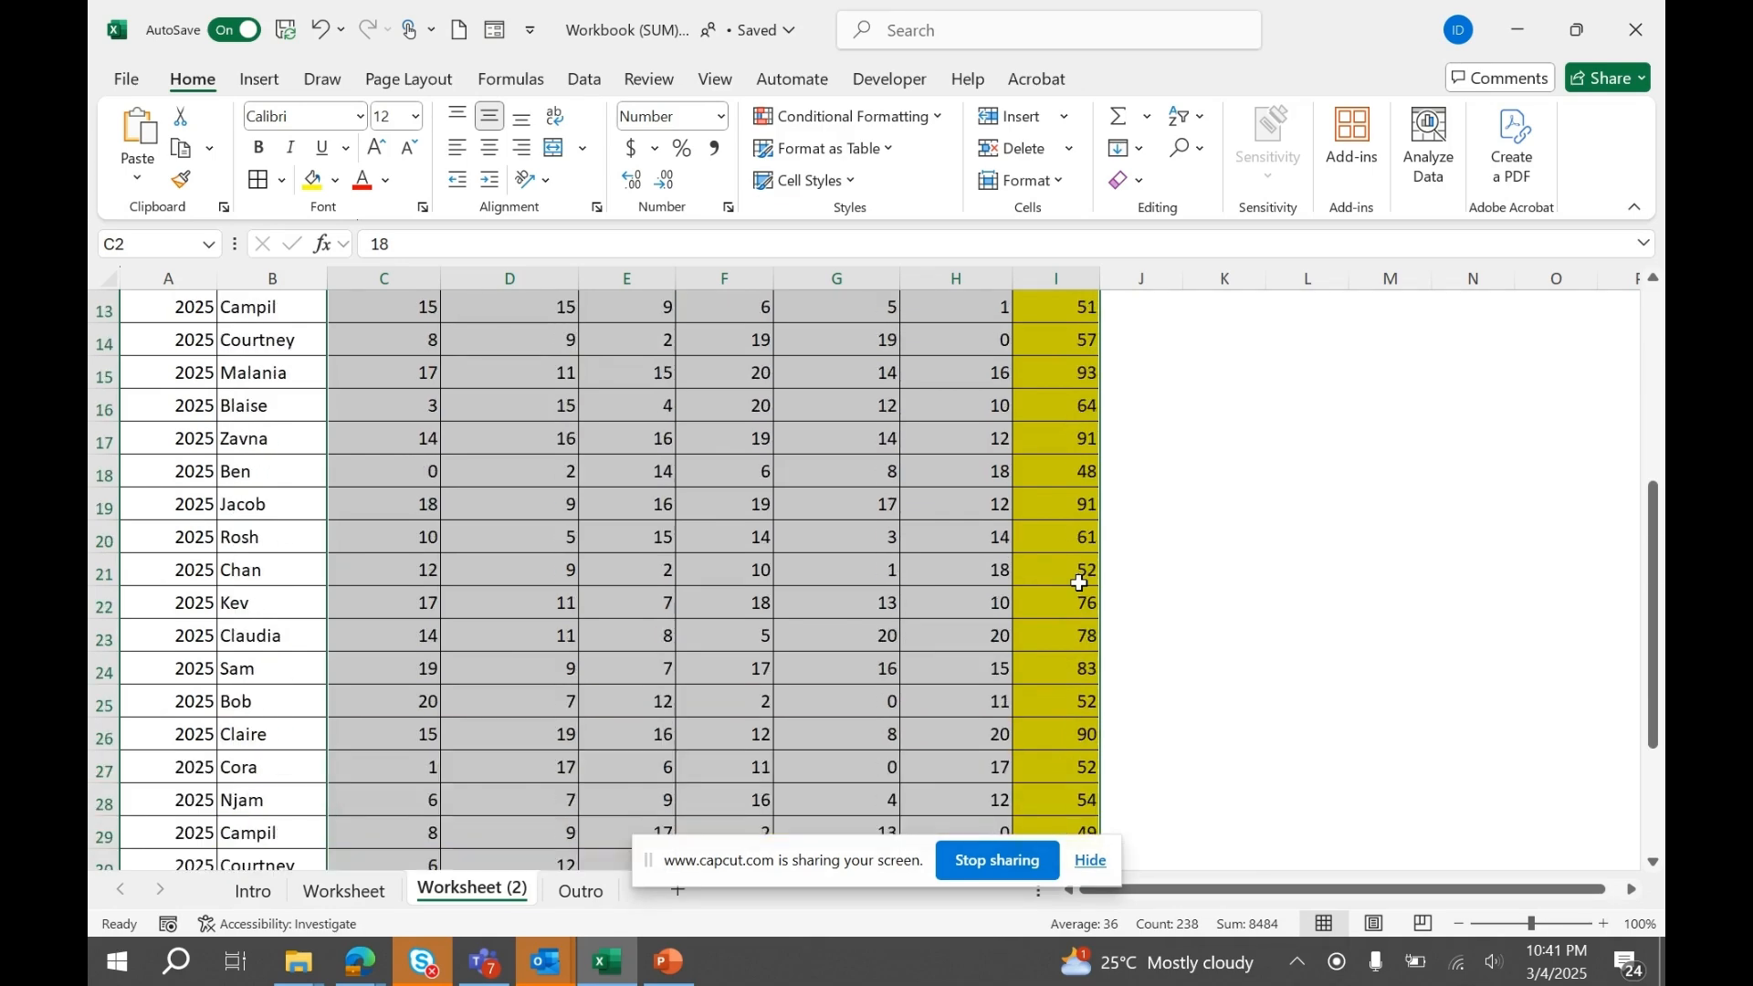
{"action": "left_click", "coordinate": [924, 495]}
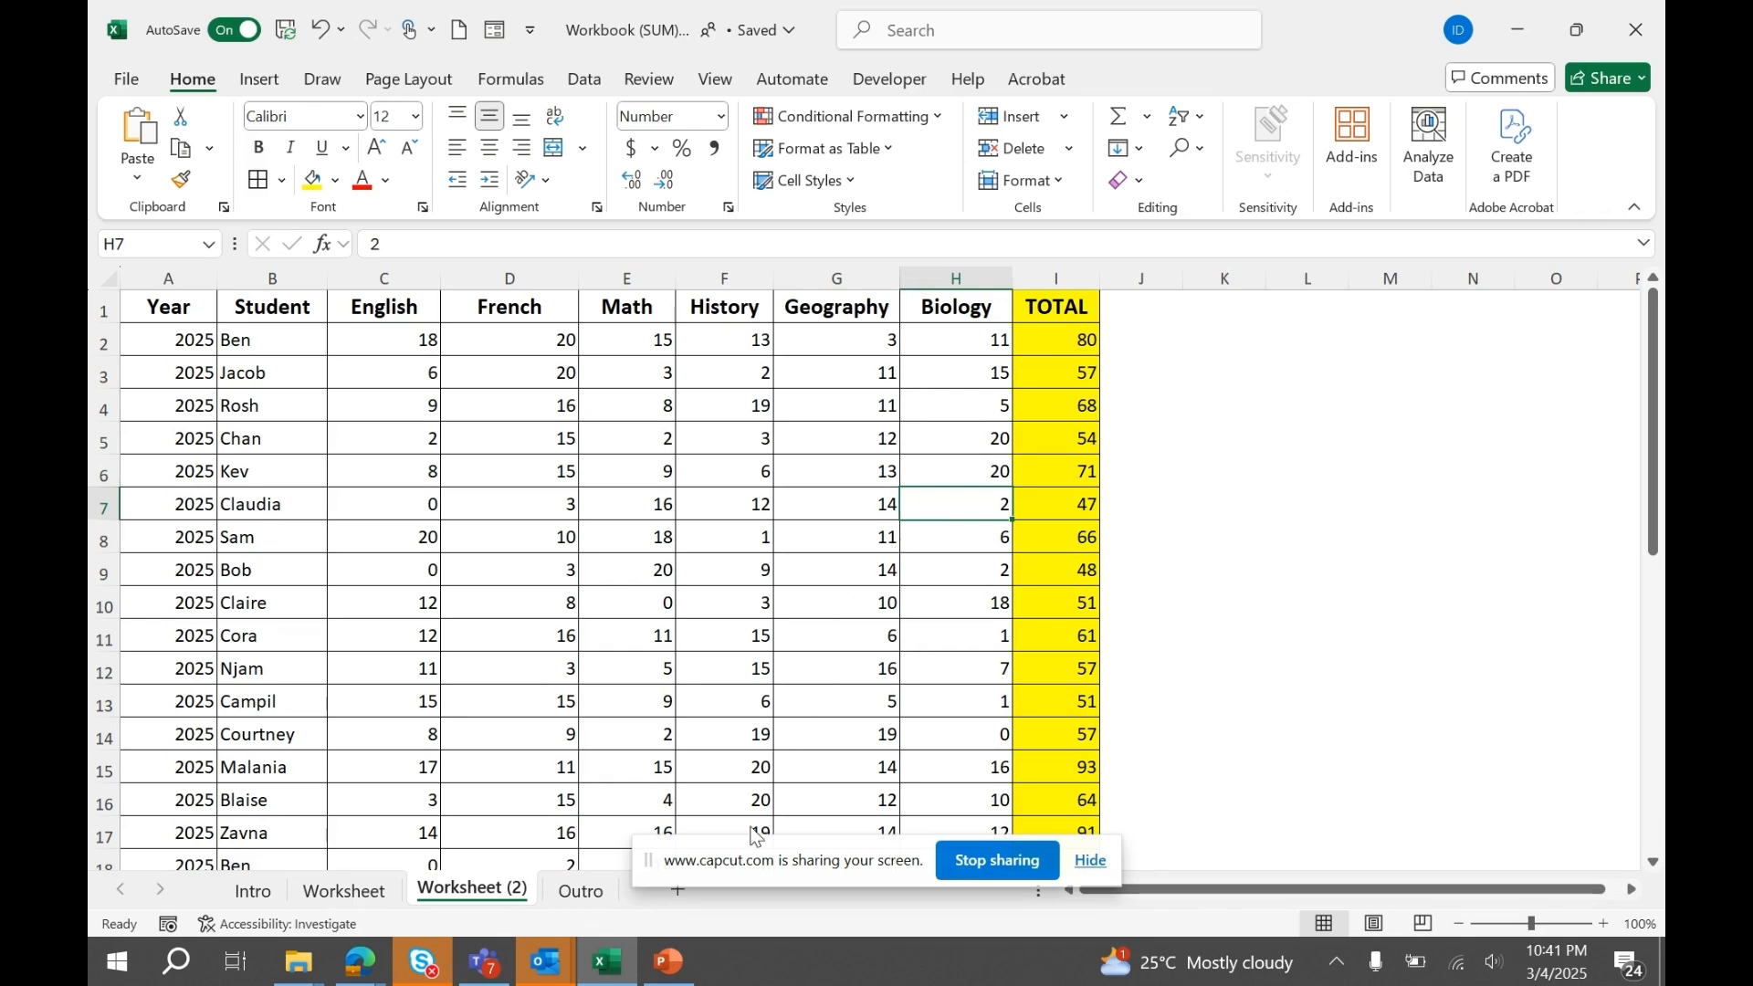
Open the Outro sheet and view the complete "Send us your requests" box
{"action": "left_click", "coordinate": [575, 893]}
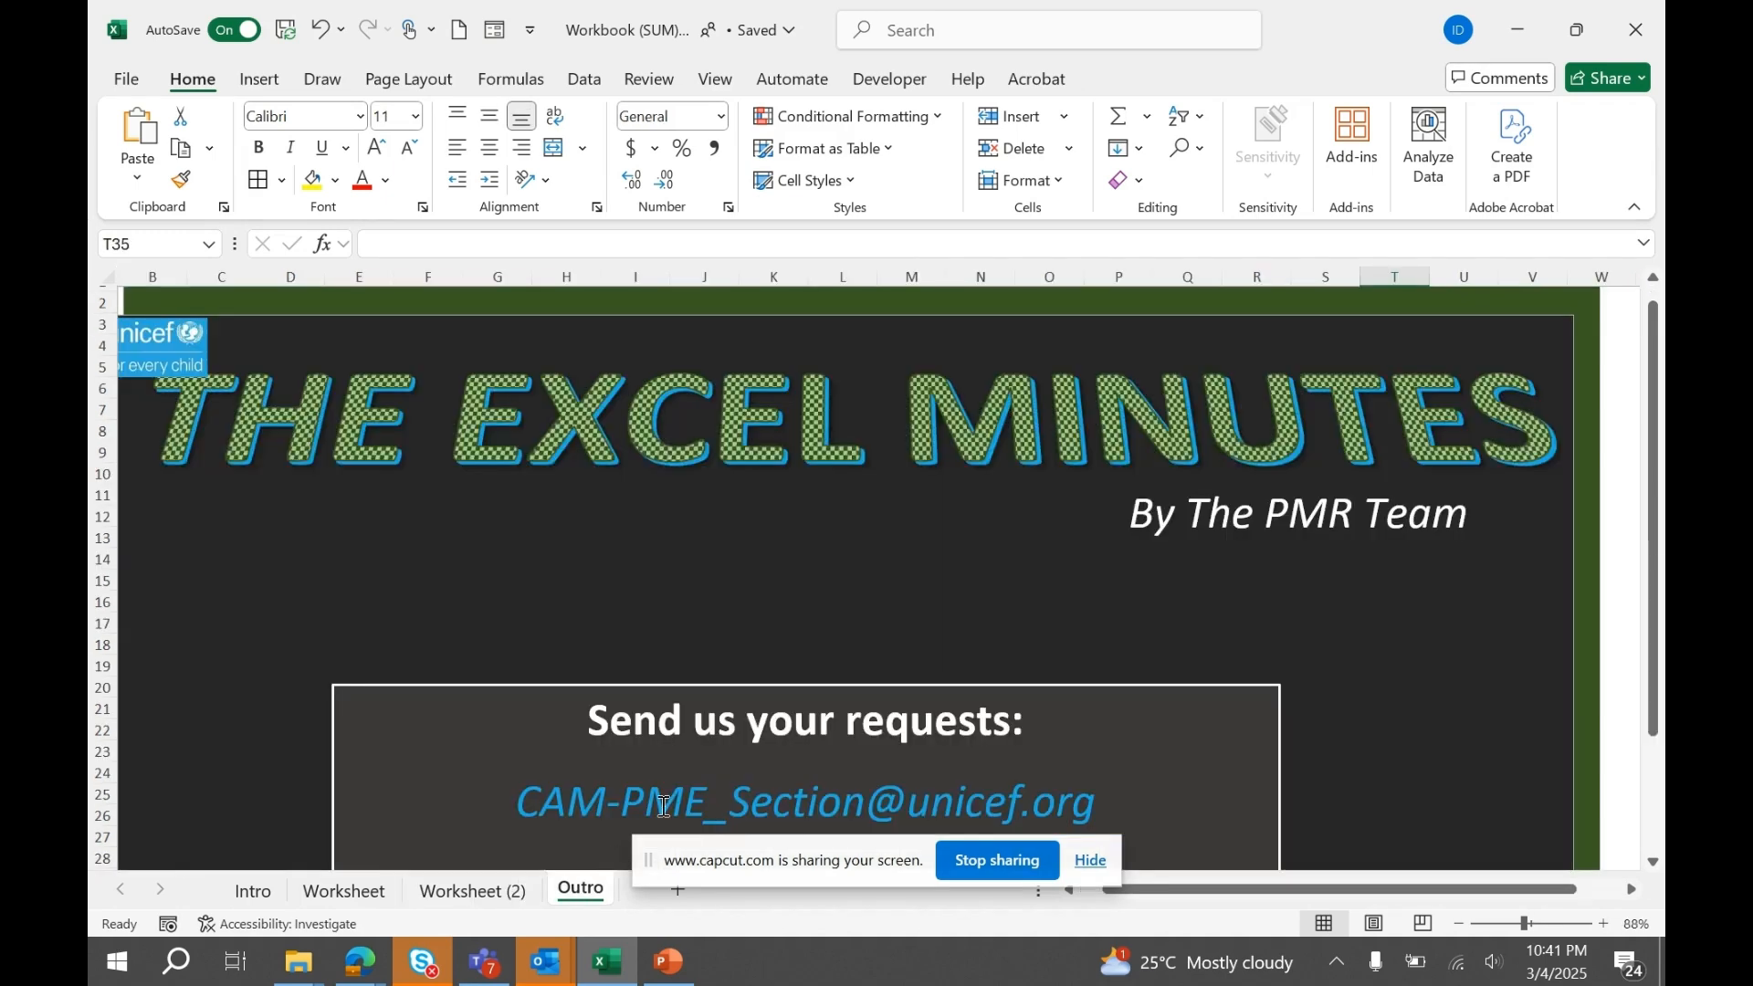
{"action": "left_click", "coordinate": [1654, 861]}
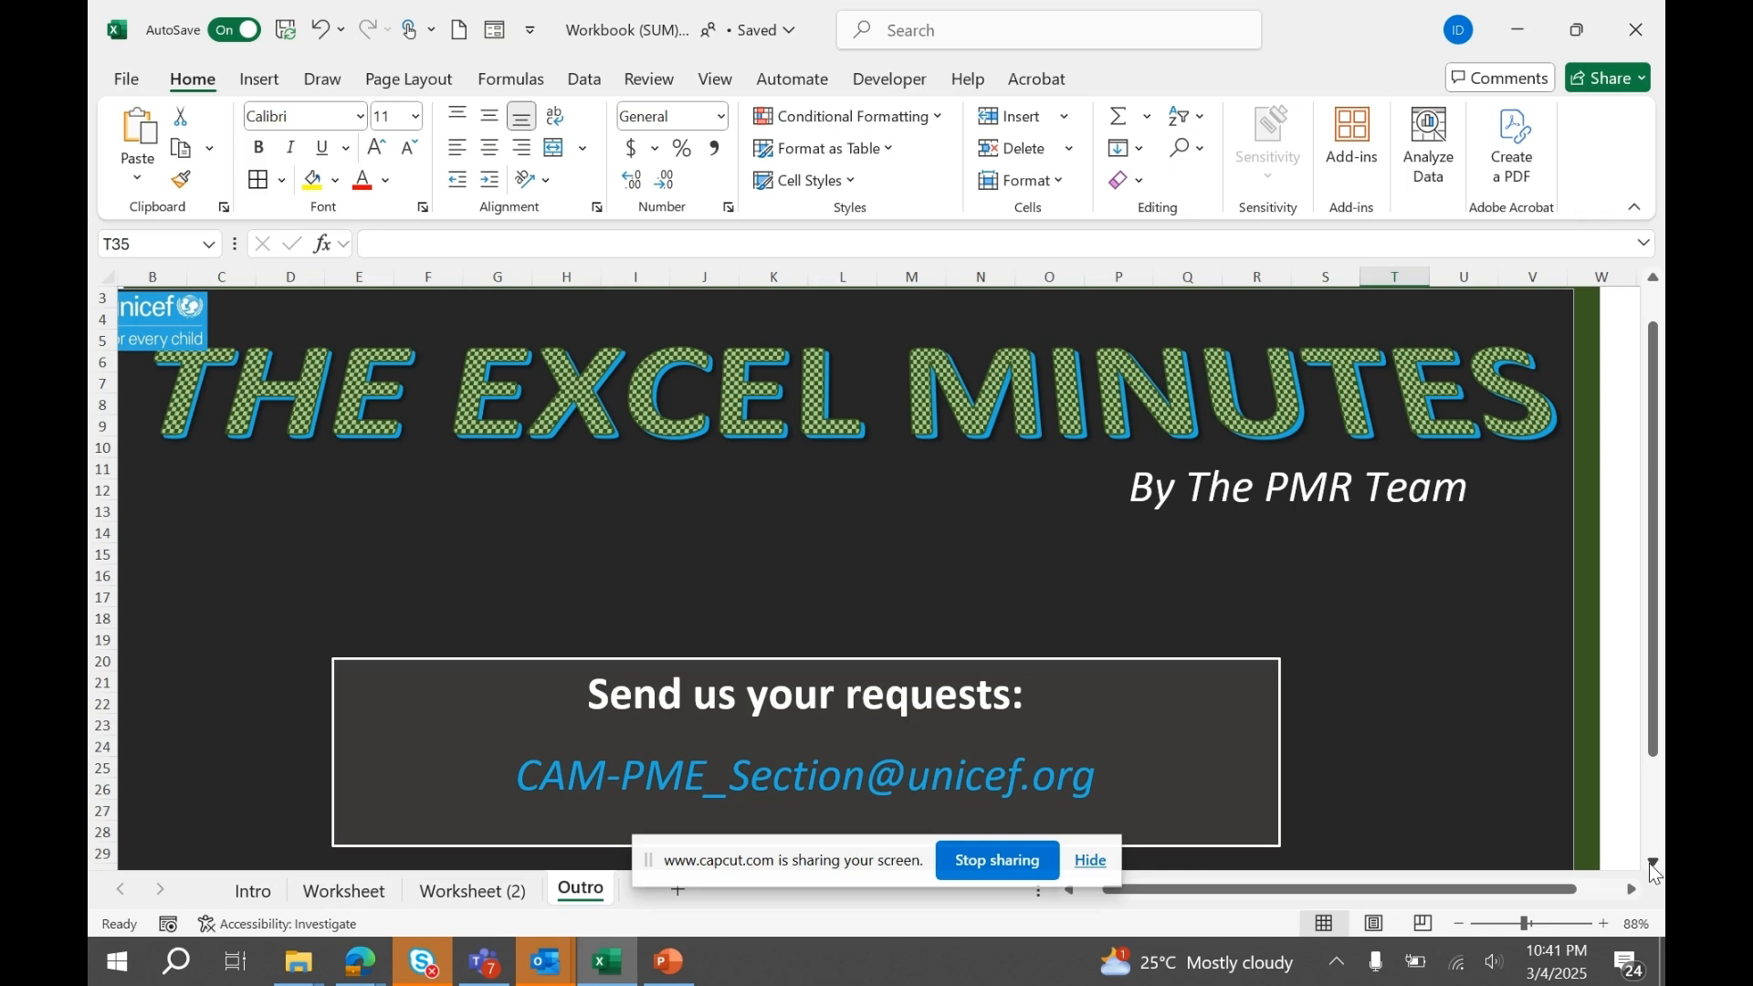